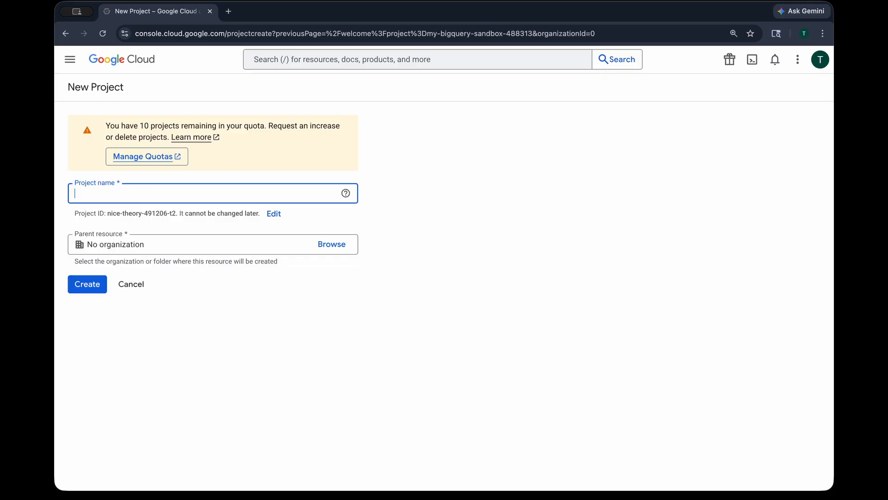
Create a new project named BigQueryTesting
text(BigWu)
key(BackSpace)
key(BackSpace)
text(Wu)
key(BackSpace)
key(BackSpace)
text(QueryTestu)
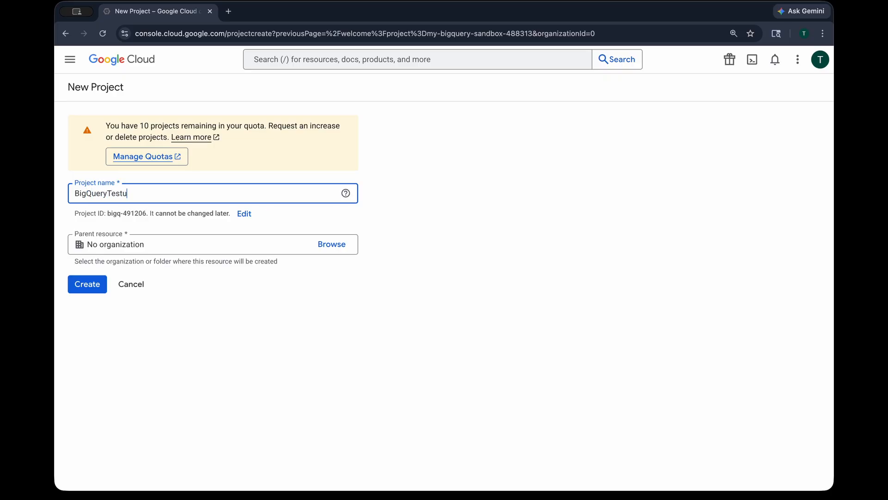
key(BackSpace)
text(ing)
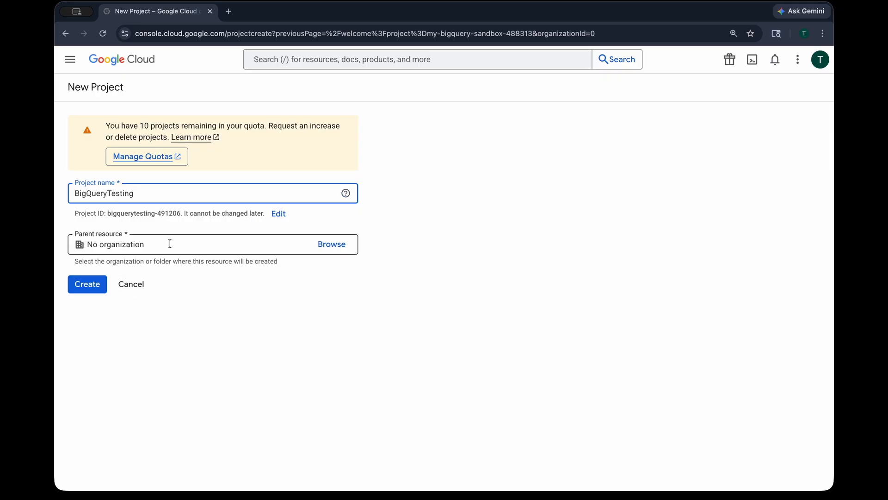
click(87, 285)
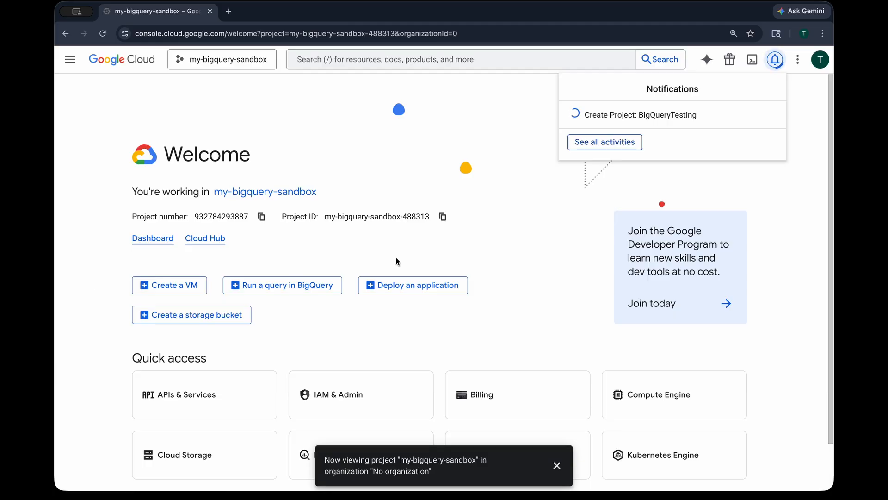
Switch the console to the BigQueryTesting project
click(449, 148)
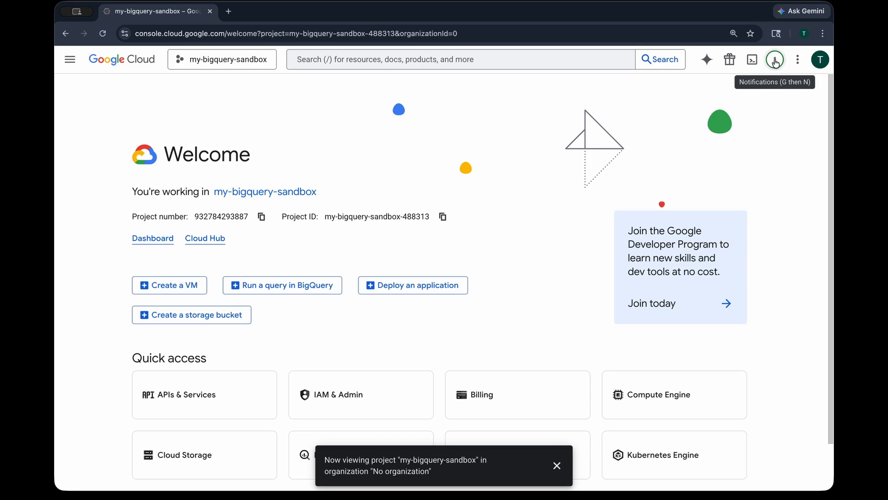
key(ctrl+o)
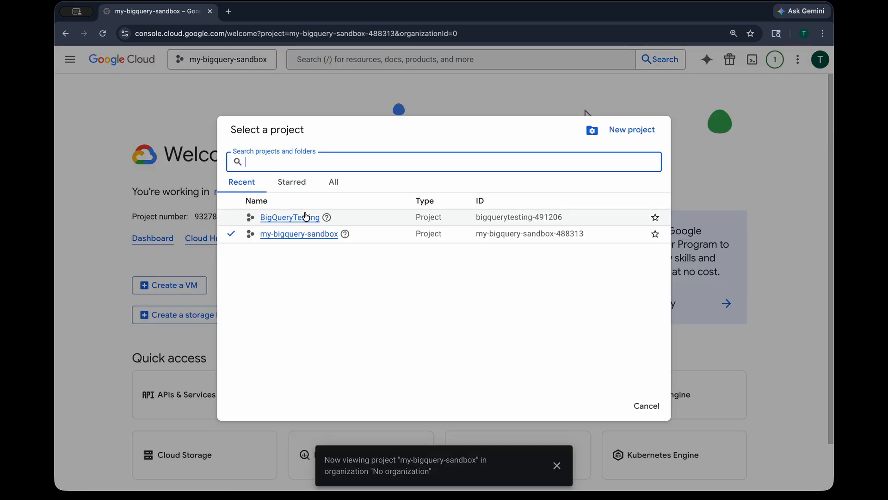
click(305, 216)
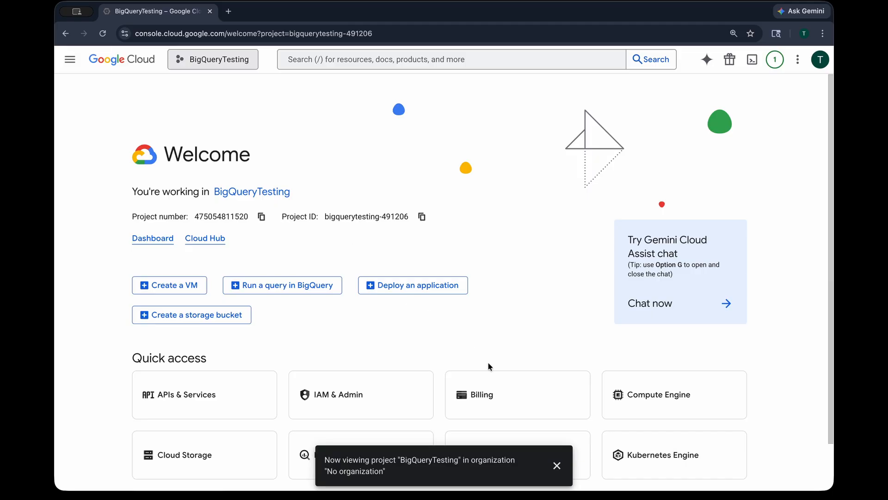
click(557, 465)
Search the console for Bgquery and open the BigQuery product page
click(407, 57)
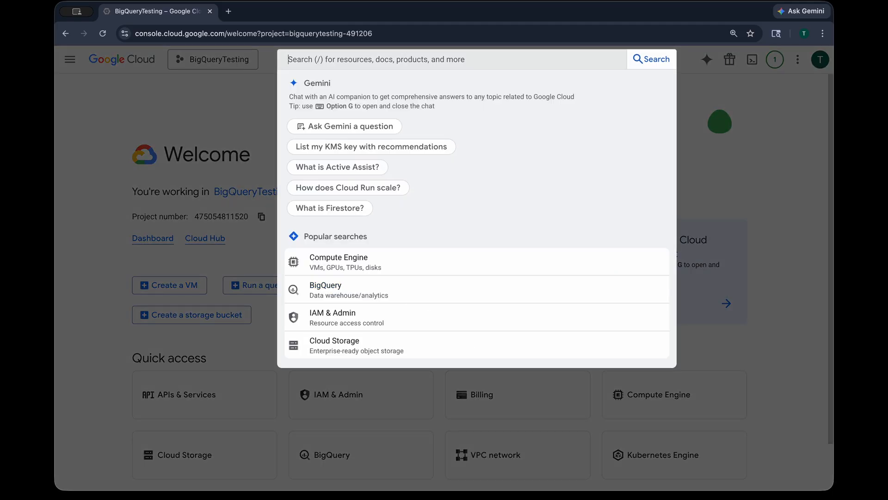
text(Bgp)
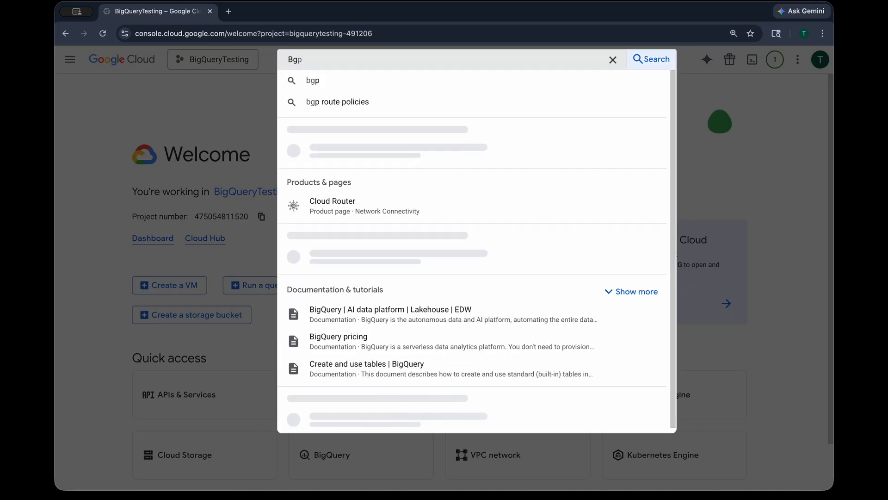
key(BackSpace)
text(query)
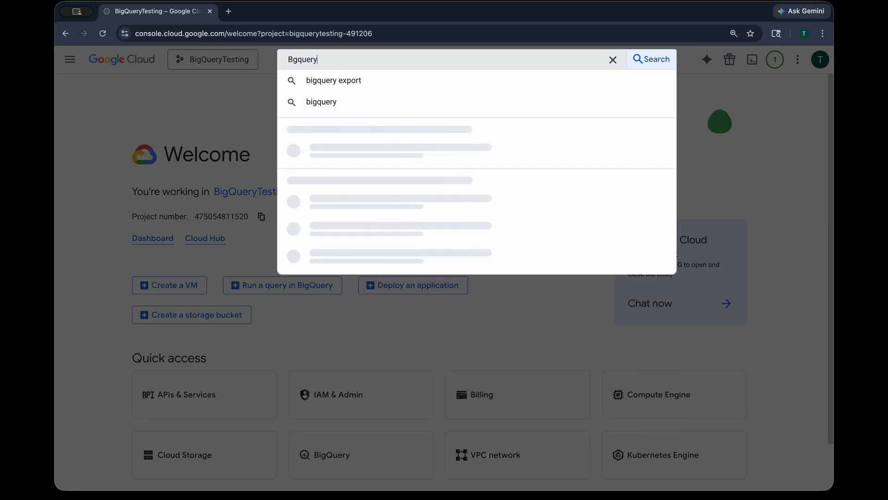
key(Return)
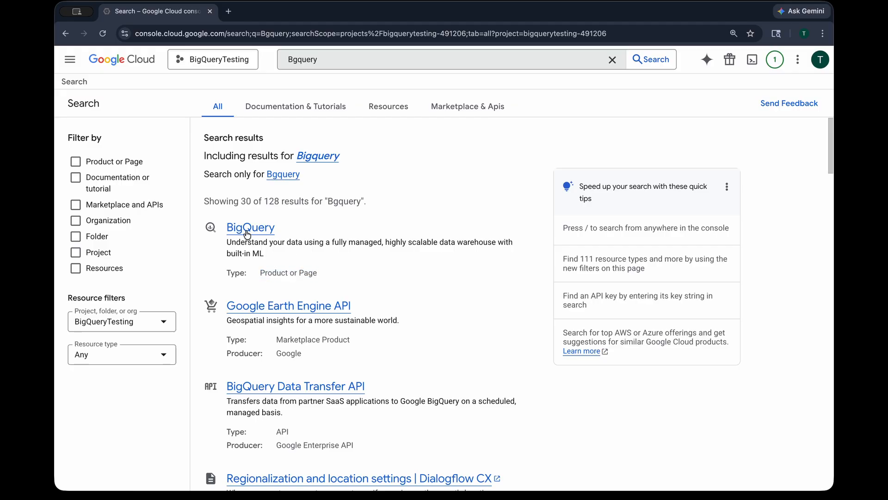
click(247, 233)
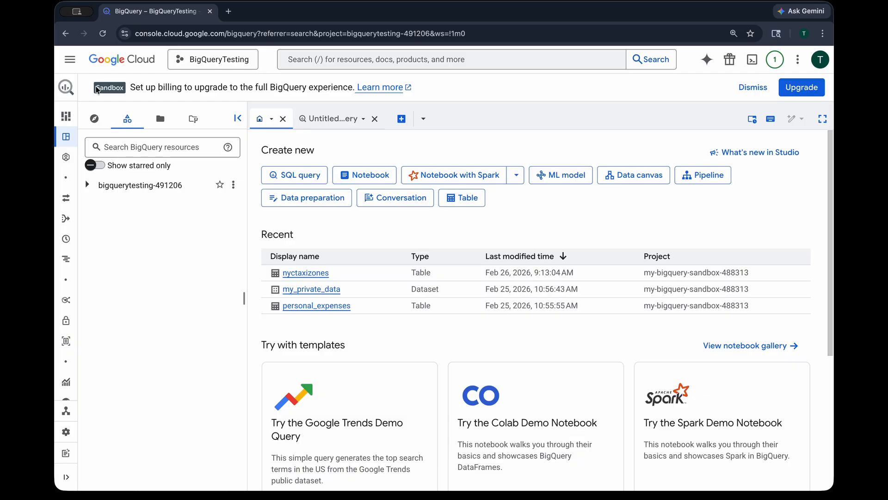
drag(96, 89, 122, 89)
click(153, 88)
drag(177, 88, 269, 88)
click(269, 88)
mouse_move(88, 276)
click(326, 119)
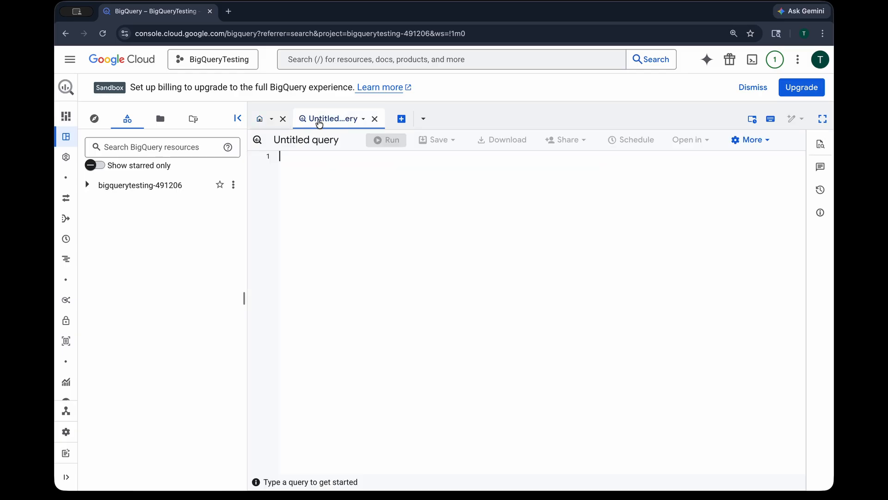
click(272, 120)
click(331, 121)
click(260, 119)
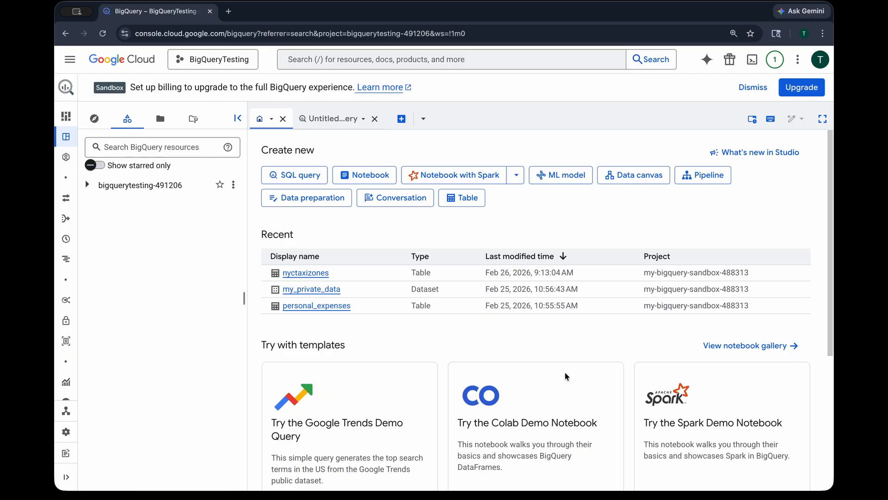
Open the Explorer's Add data page and browse the Public Datasets marketplace
click(94, 119)
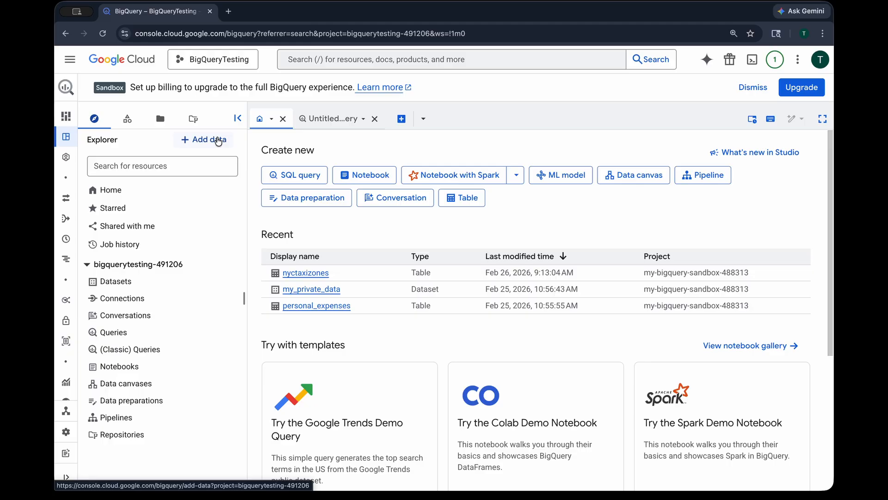
click(218, 141)
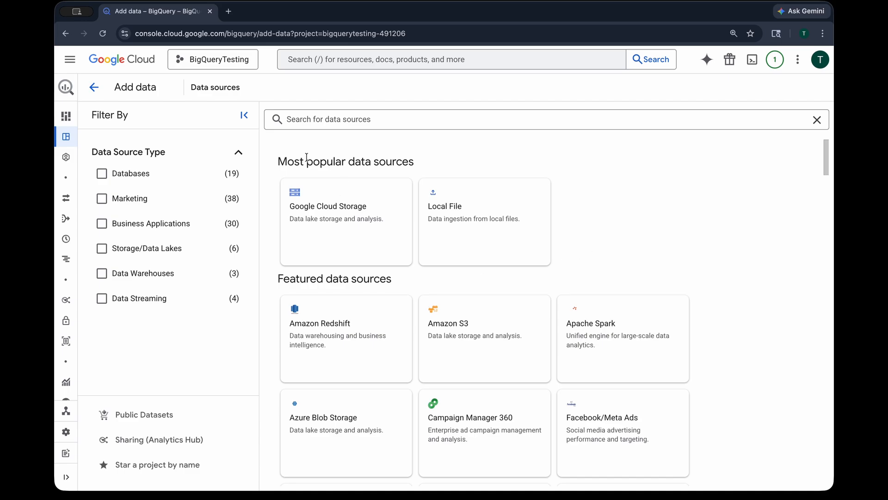
drag(300, 157, 440, 163)
click(440, 162)
scroll(418, 347, down, 1)
scroll(607, 348, up, 1)
click(159, 417)
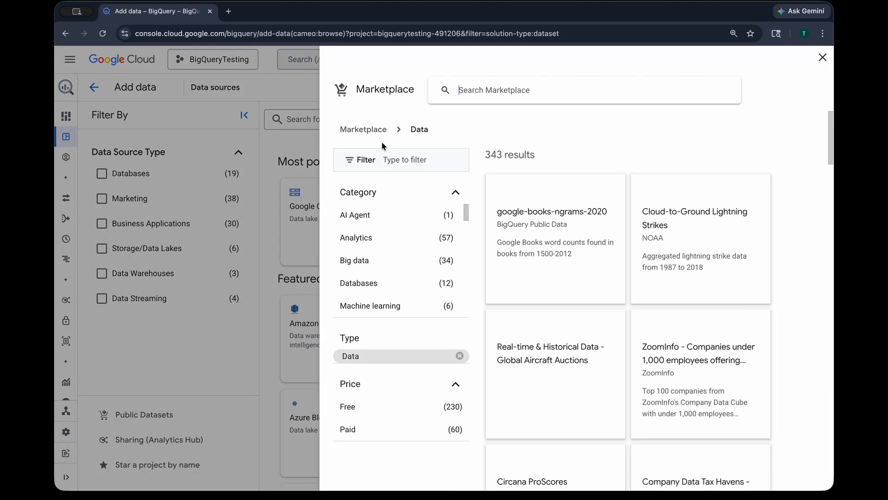
Search the marketplace for Github and view the GitHub Activity Data dataset
click(516, 85)
text(Github)
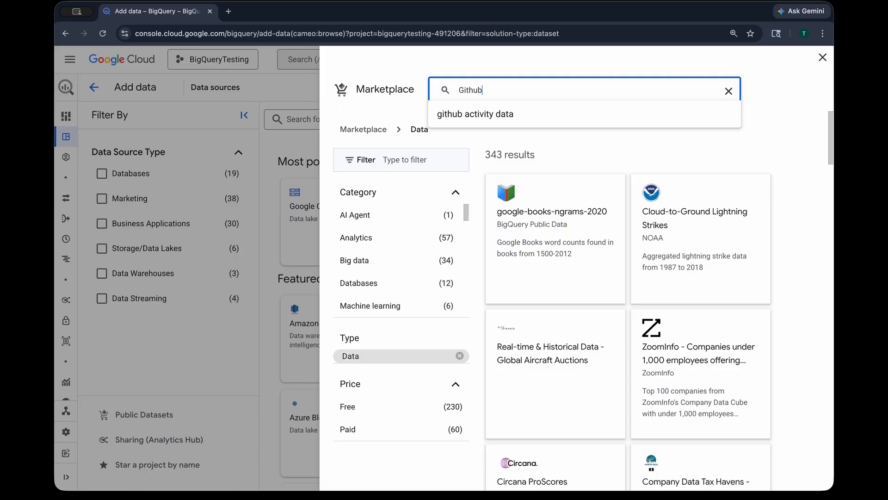
key(Return)
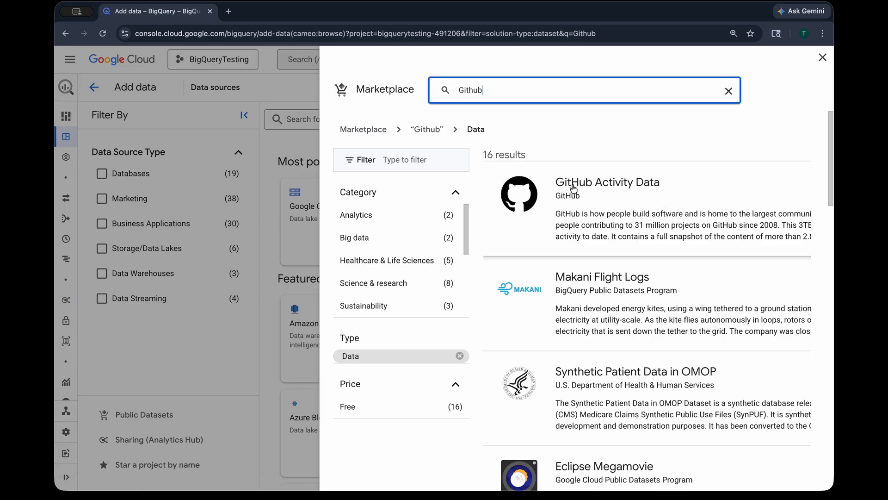
click(648, 182)
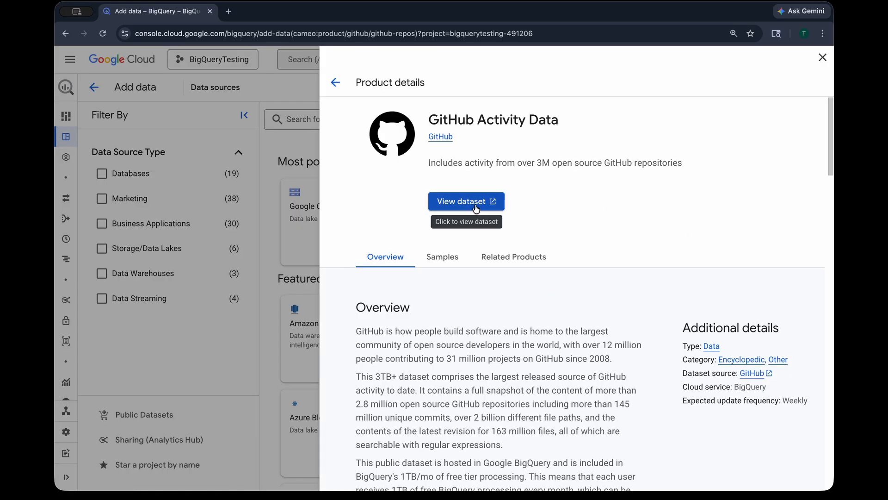
click(477, 209)
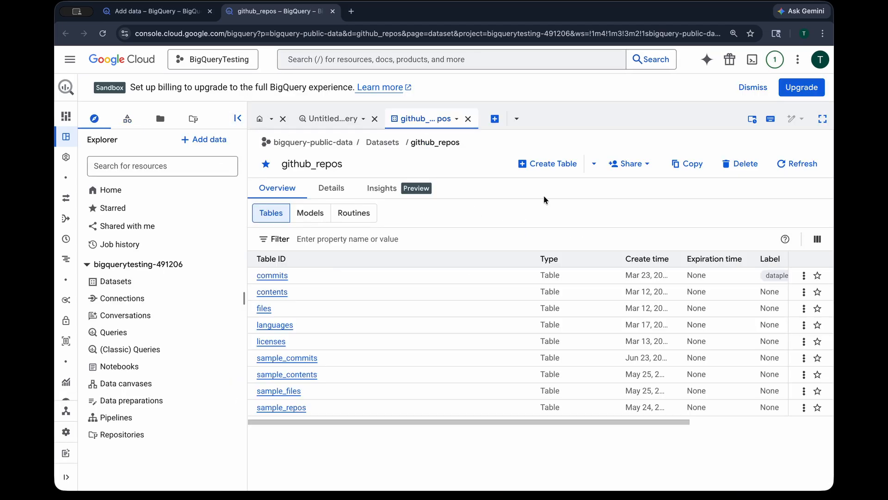
Paste a query counting total_commits from bigquery-public-data.github_repos.commits into the untitled query editor
click(240, 61)
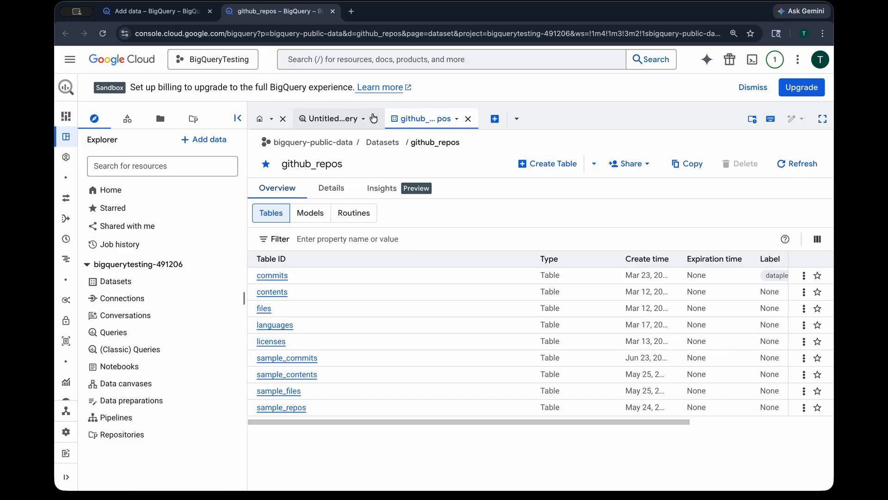
click(334, 119)
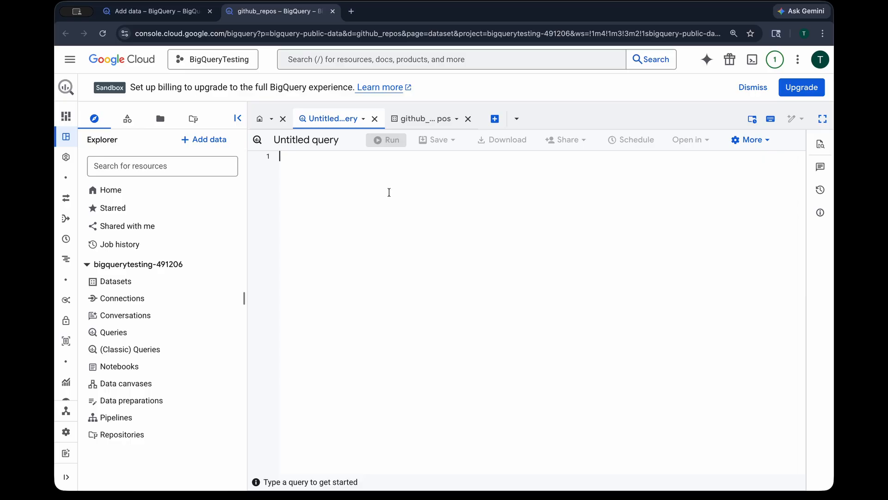
text(SELECT COUNT(*) AS total_commits FROM bigquery-public-data.github_repos.commits)
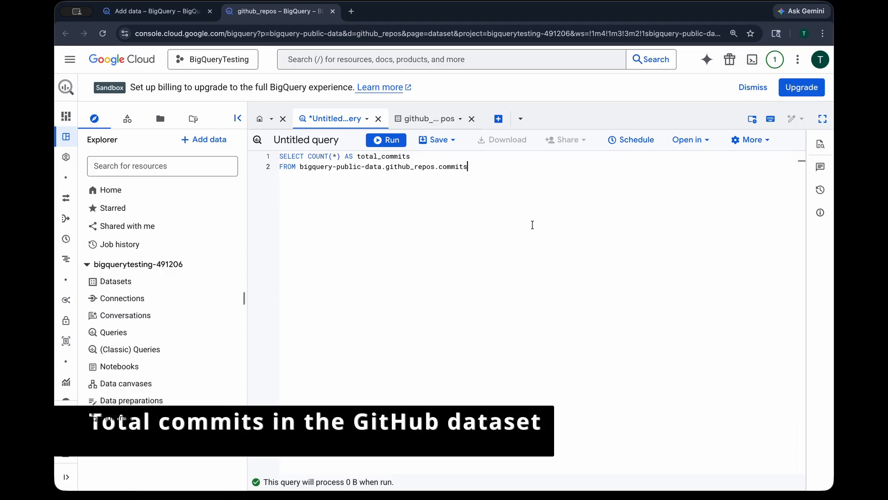
Run the total commits query and select its result cell
key(super+equal)
key(super+equal)
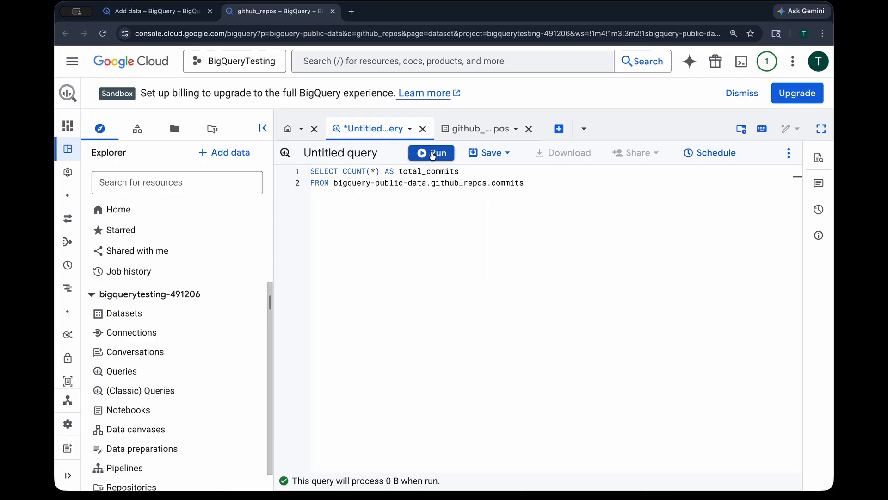
click(430, 152)
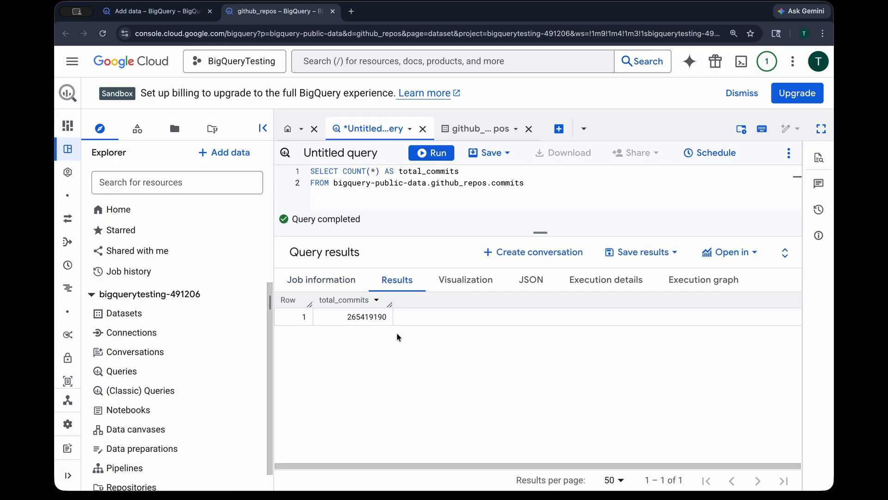
click(322, 317)
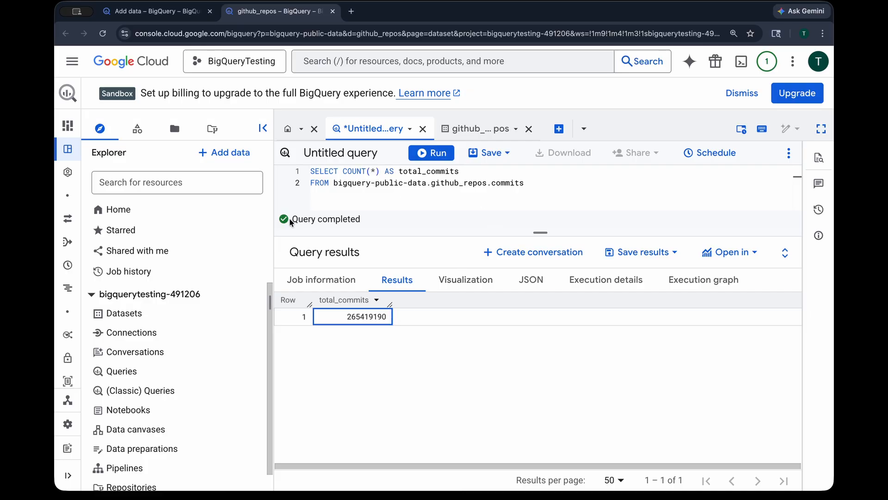
Replace the editor contents with a query averaging commits per author for repositories with more than 50 unique authors
drag(291, 220, 369, 220)
click(400, 219)
drag(506, 235, 507, 280)
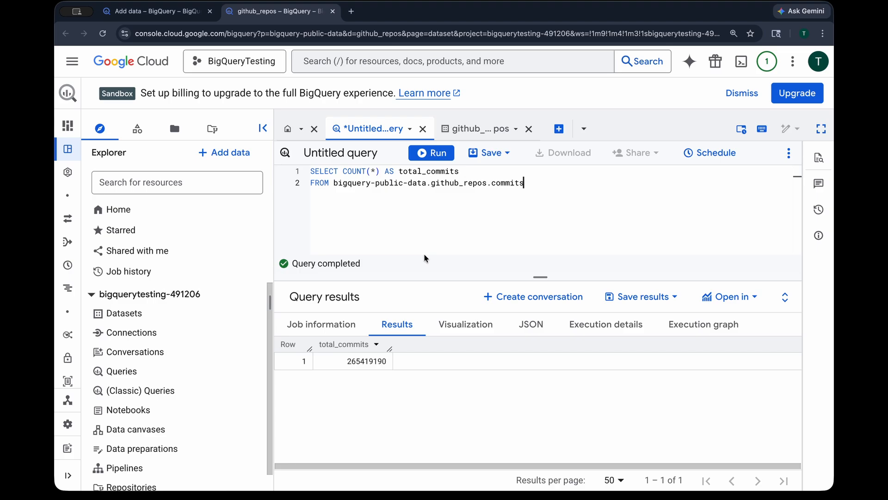
drag(423, 278, 422, 302)
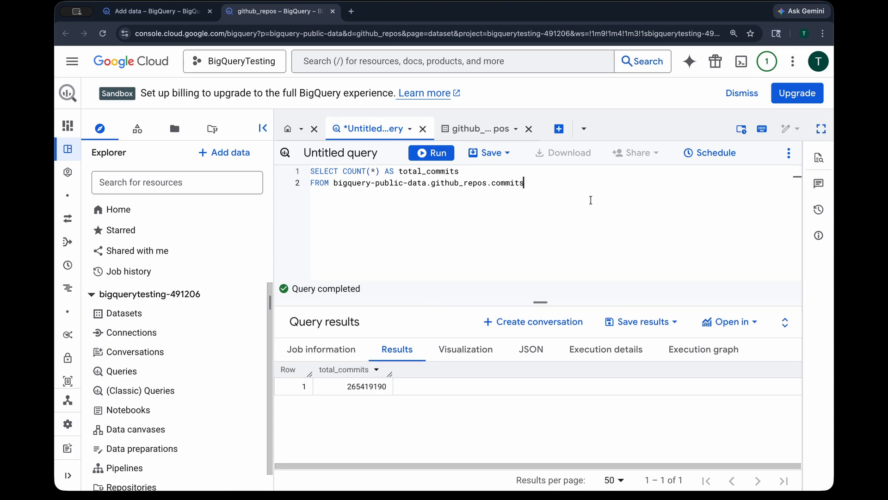
key(super+a)
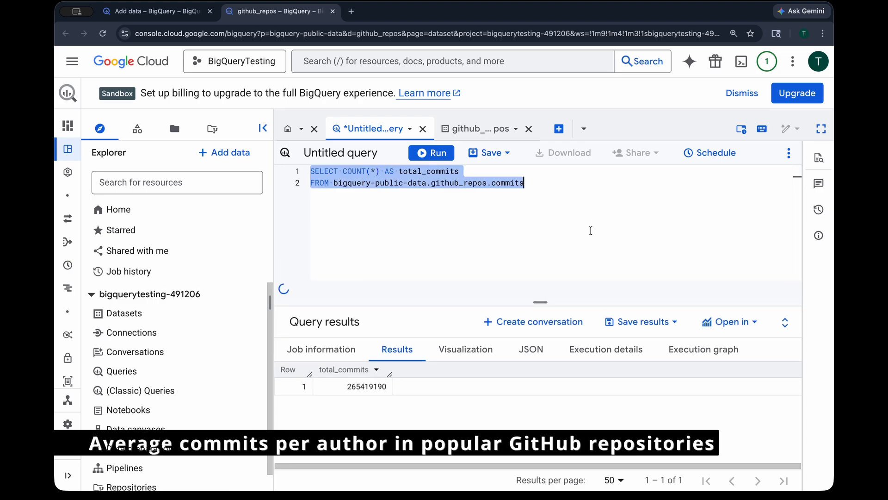
key(super+v)
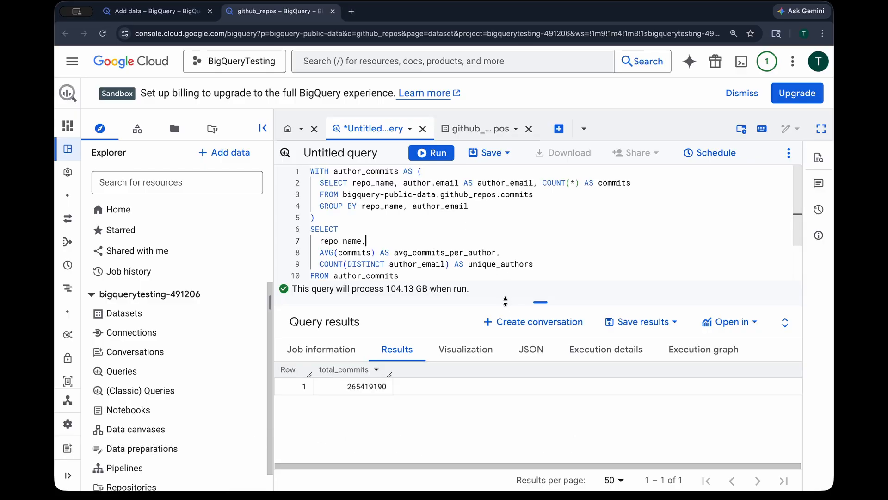
Review the pasted query and its processing estimate, resizing the editor and explorer panes
drag(505, 301, 505, 334)
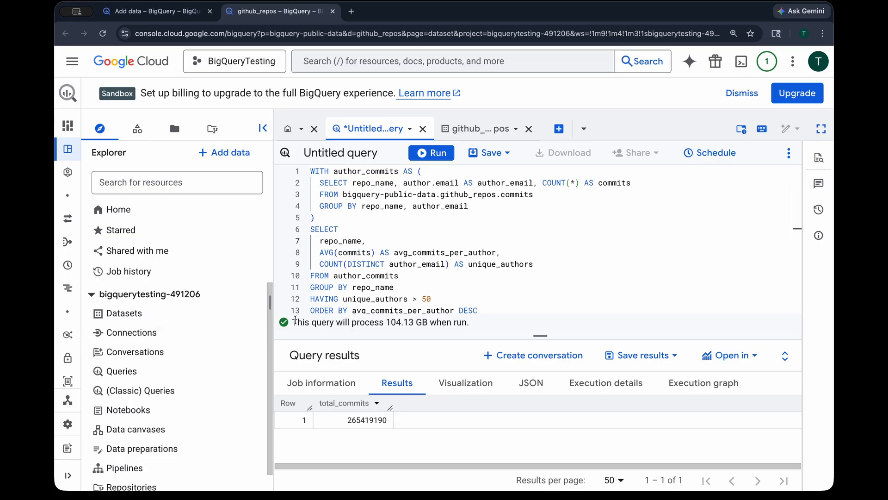
drag(295, 321, 498, 324)
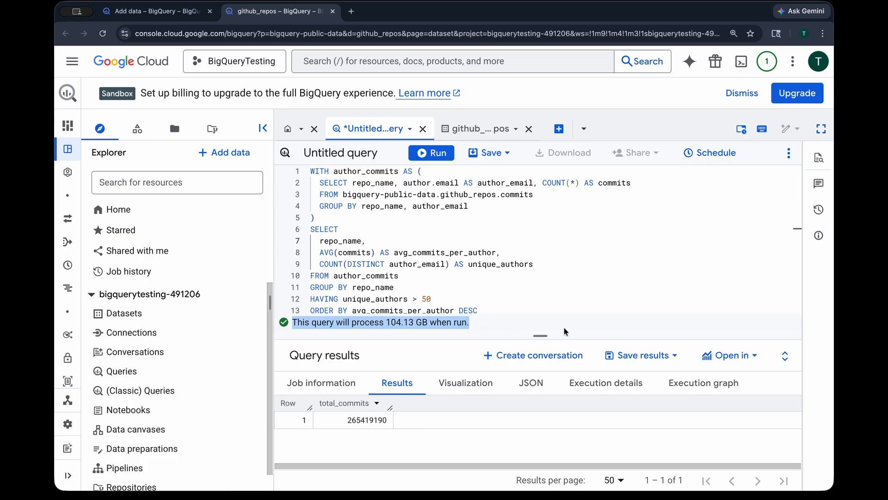
drag(553, 335, 574, 323)
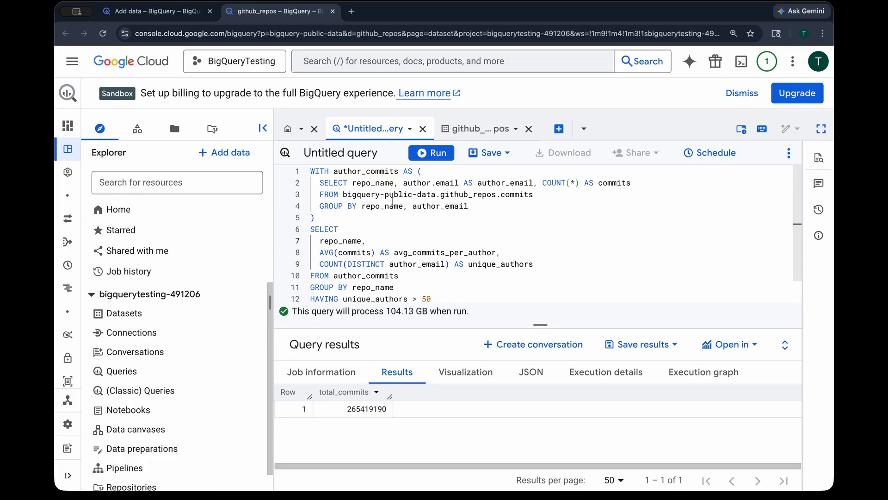
drag(536, 324, 530, 284)
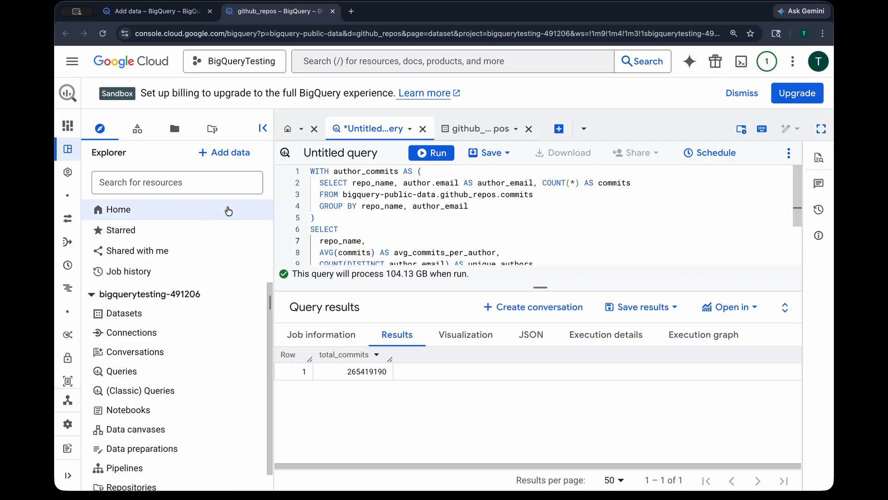
drag(273, 210, 159, 205)
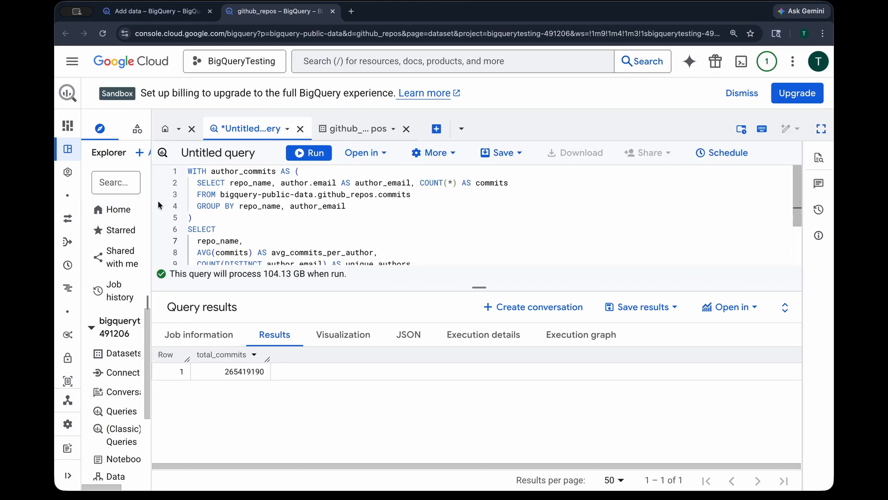
Run the query averaging commits per author and review its result rows
click(309, 153)
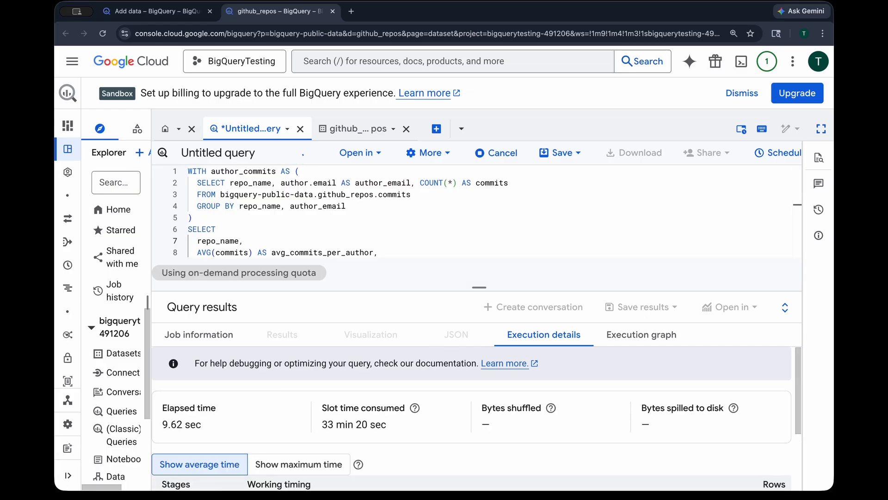
drag(483, 286, 480, 198)
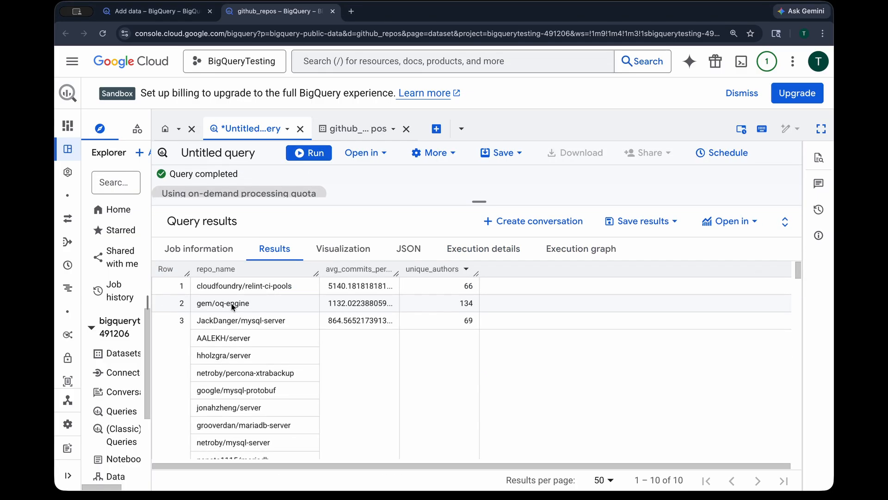
scroll(292, 343, down, 8)
scroll(353, 363, up, 8)
drag(462, 202, 439, 379)
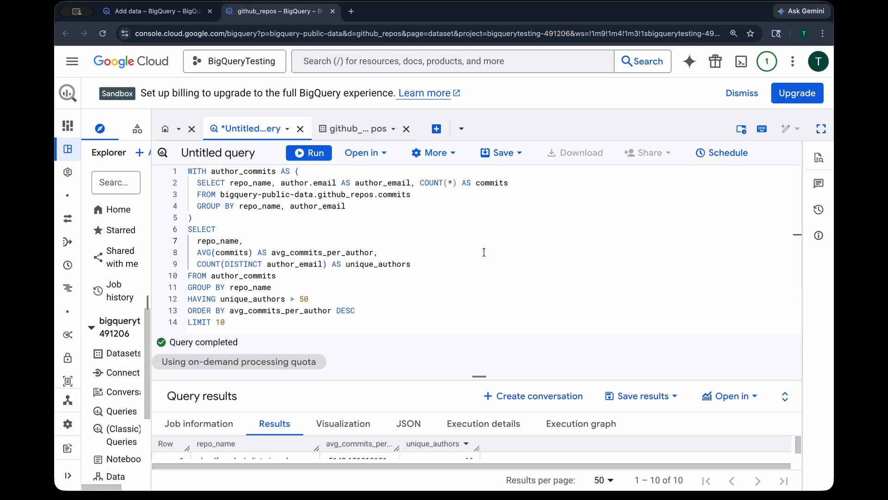
Replace the editor contents with a query selecting repo_name from sample_repos where REGEXP_CONTAINS matches 'data-science|machine-learning', LIMIT 20
key(super+a)
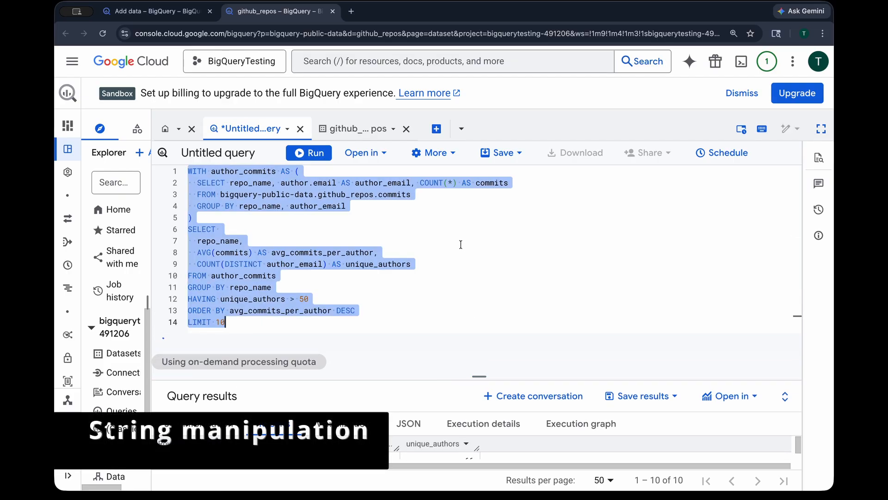
text(SELECT   repo_name FROM bigquery-public-data.github_repos.sample_repos WHERE REGEXP_CONTAINS(repo_name, r'data-science|machine-learning') LIMIT 20;)
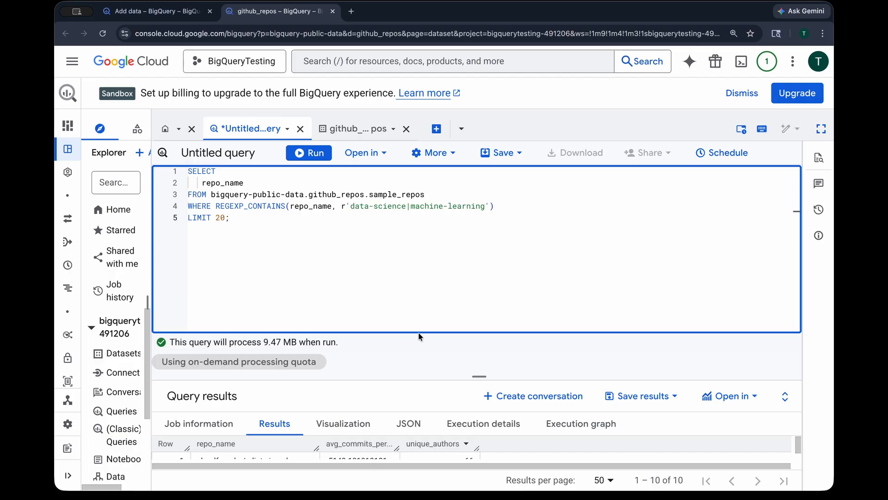
drag(433, 377, 286, 309)
drag(210, 276, 343, 276)
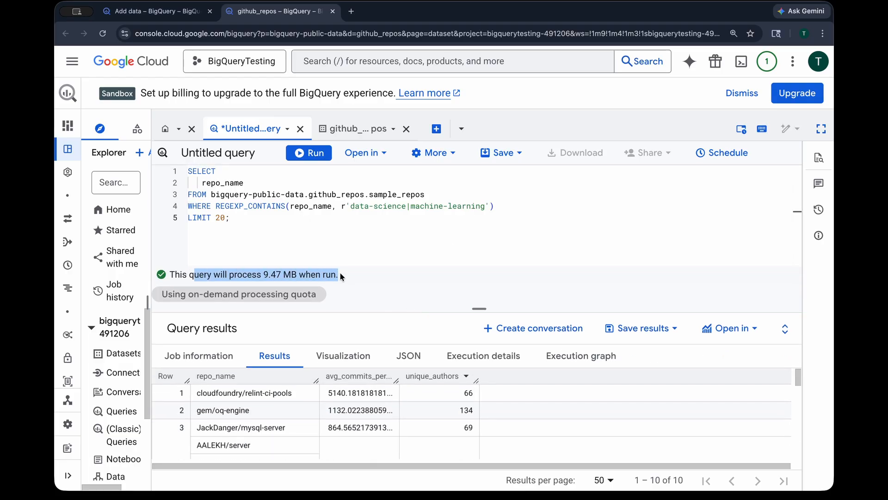
click(342, 276)
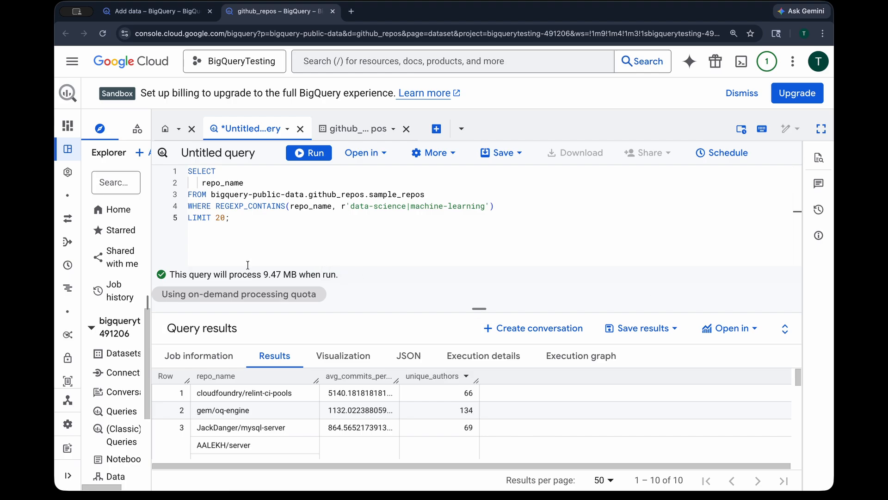
Run the REGEXP_CONTAINS repository query and scroll through its results
click(309, 153)
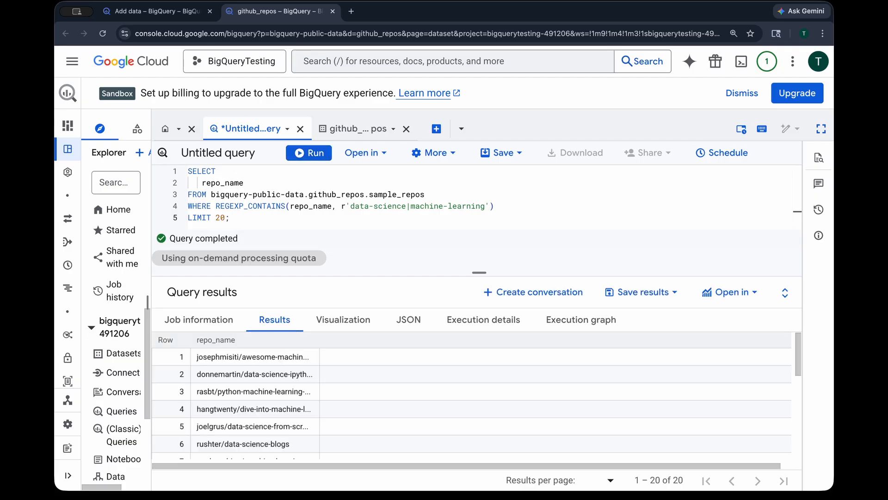
scroll(290, 365, down, 5)
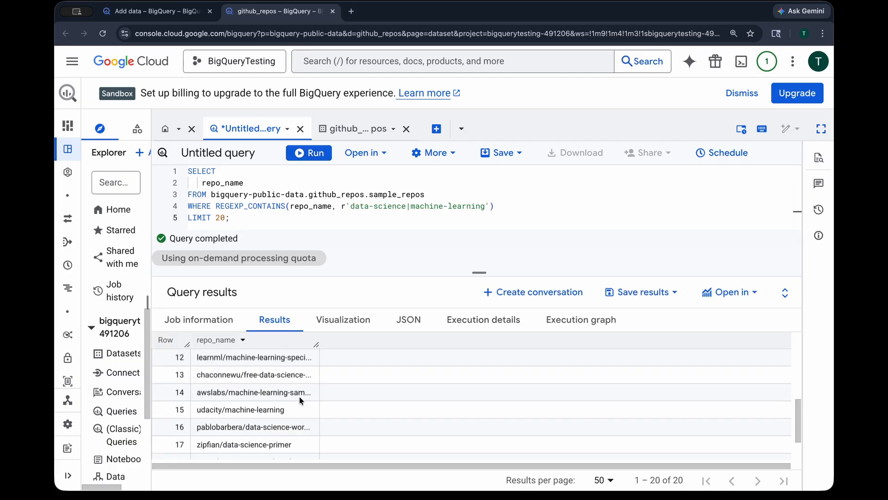
scroll(293, 409, up, 5)
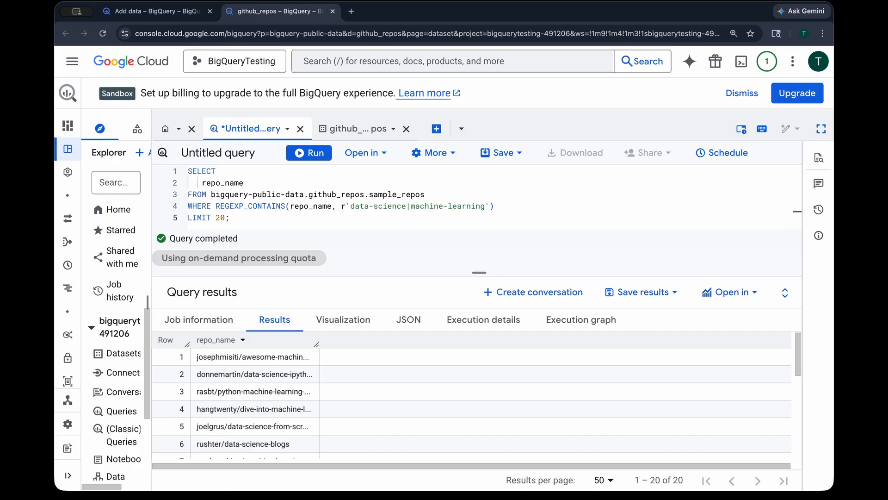
Create a dataset named testingdataset in the bigquerytesting-491206 project
drag(152, 219, 275, 211)
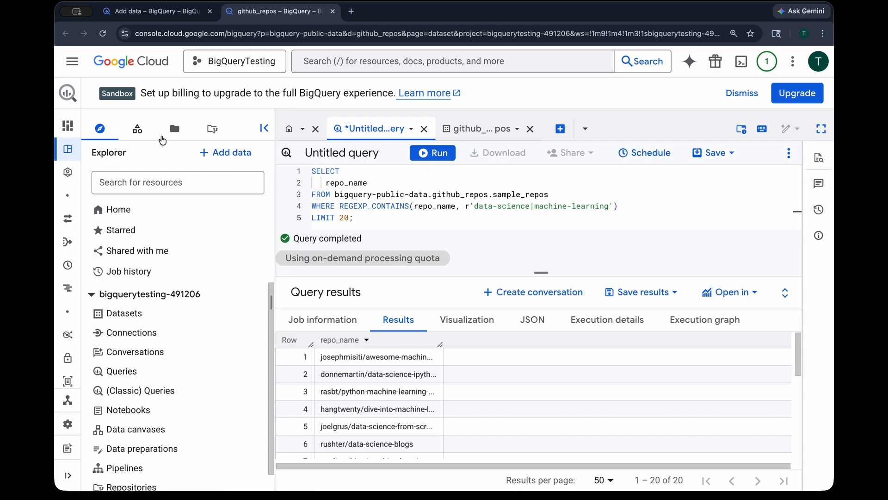
click(137, 130)
scroll(108, 222, up, 15)
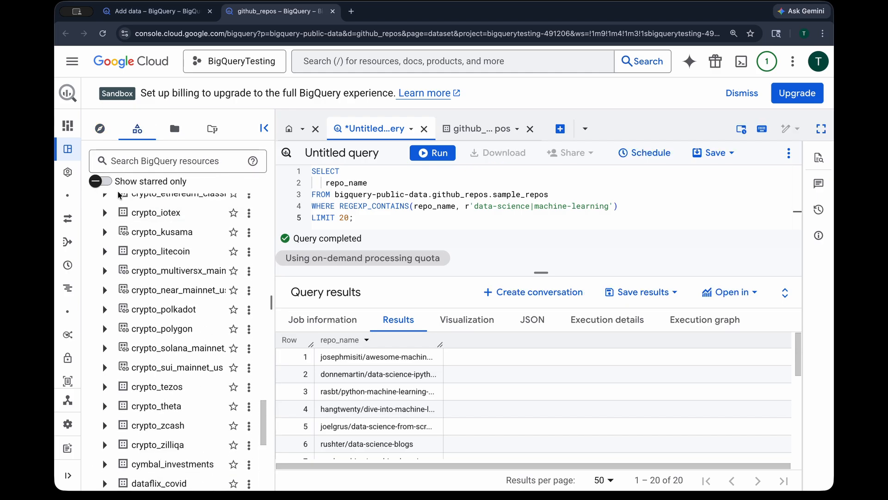
click(91, 223)
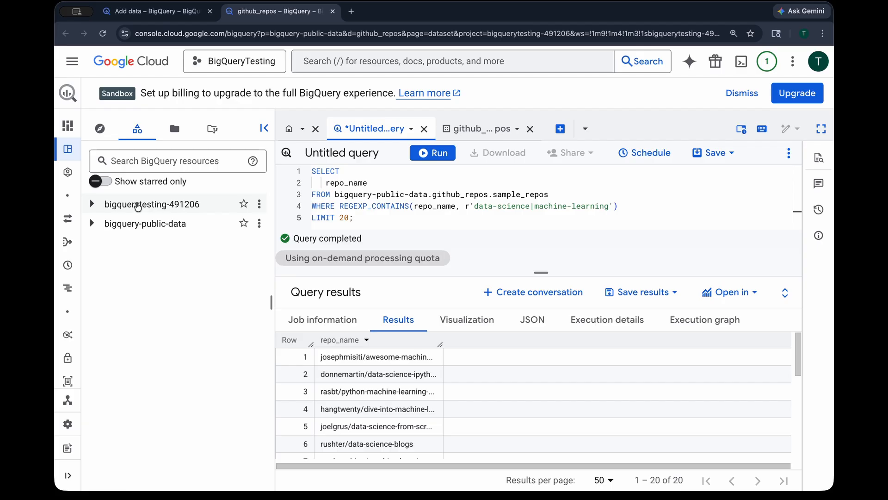
click(260, 204)
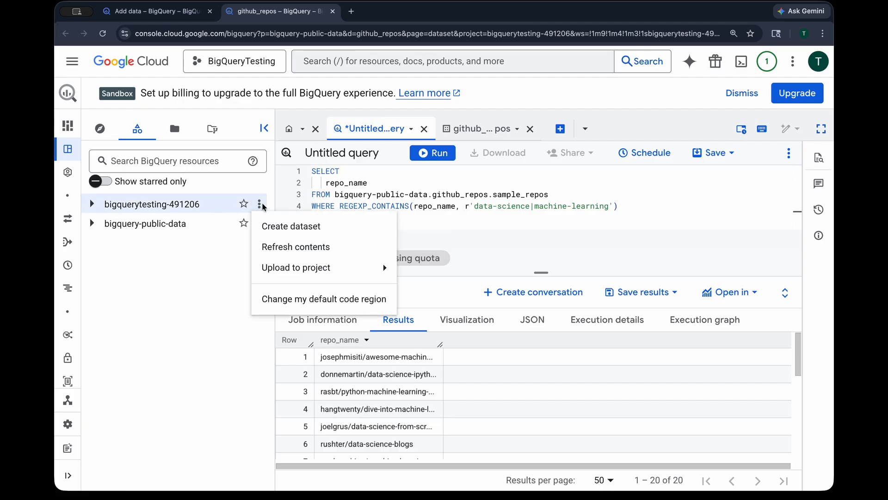
click(286, 224)
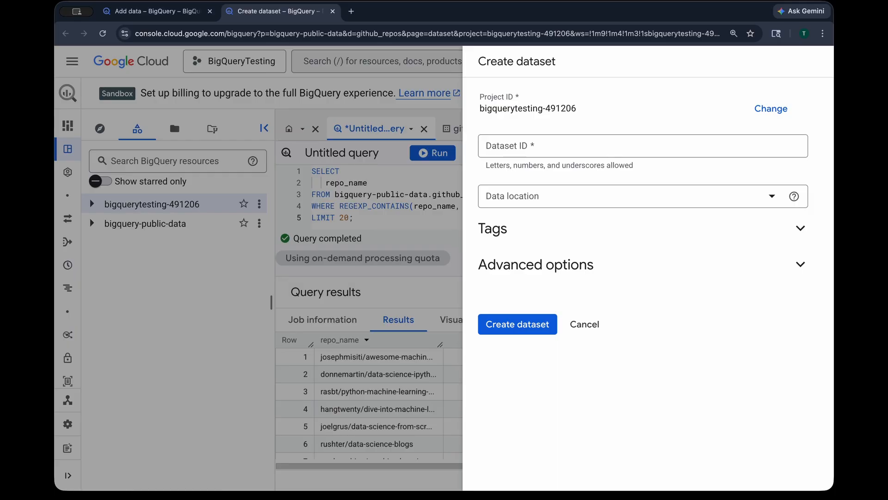
click(565, 155)
text(te)
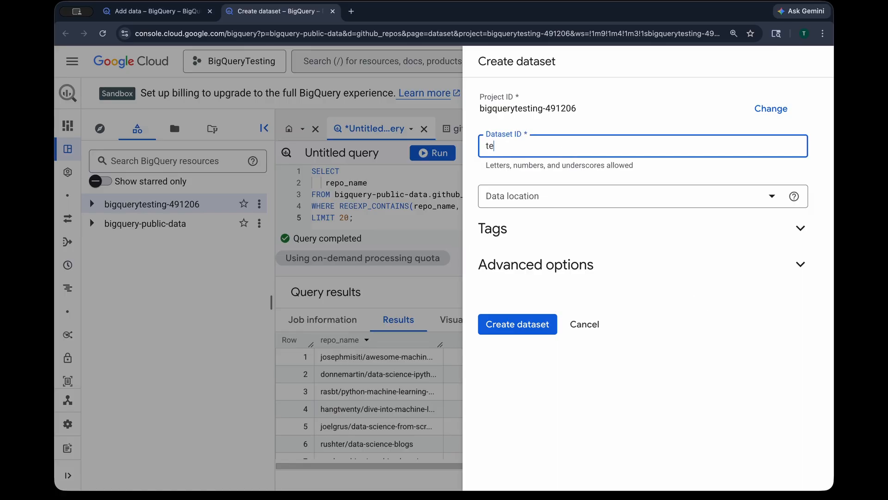
text(stingdataset)
click(581, 230)
click(581, 230)
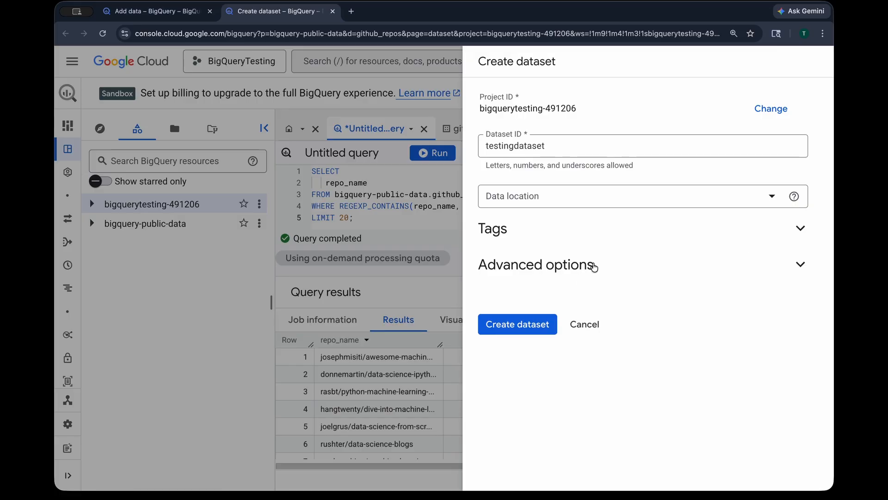
click(592, 264)
click(578, 268)
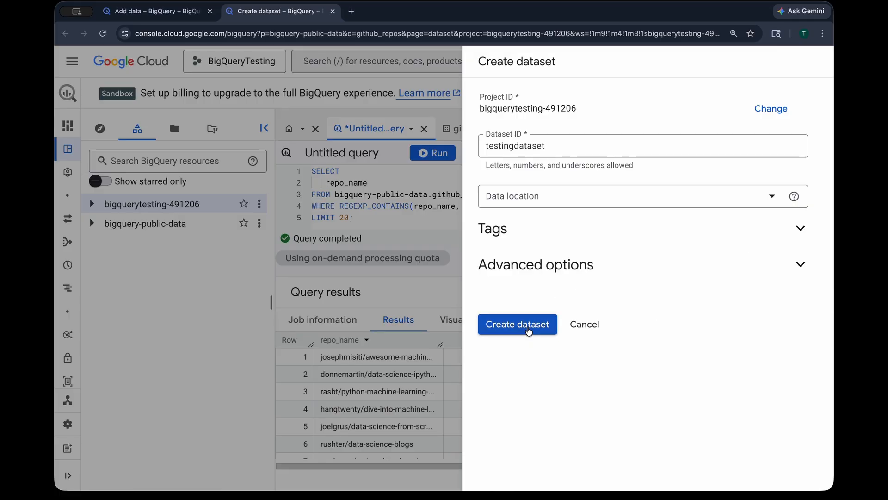
click(529, 328)
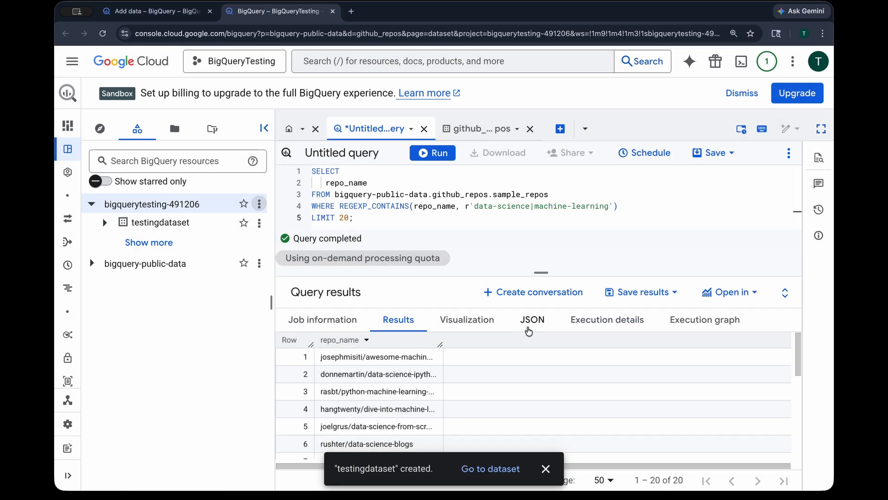
Open testingdataset and start creating a new table in it with Empty table as the source
click(497, 468)
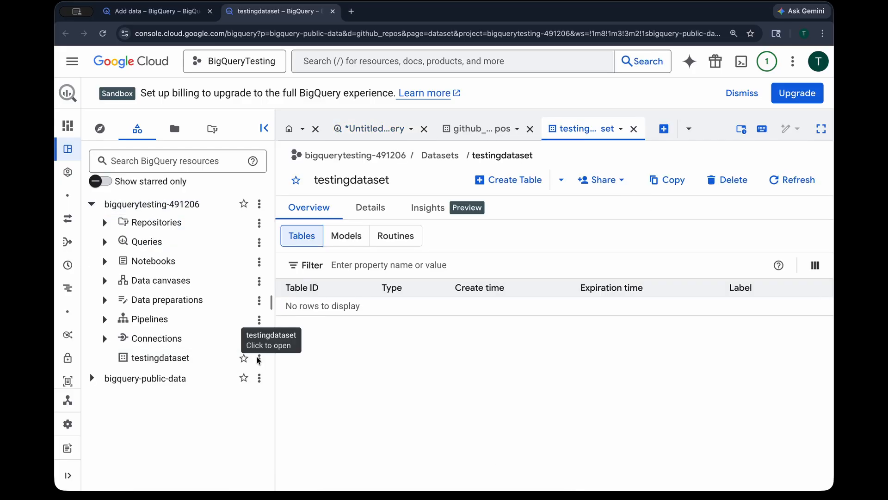
click(260, 359)
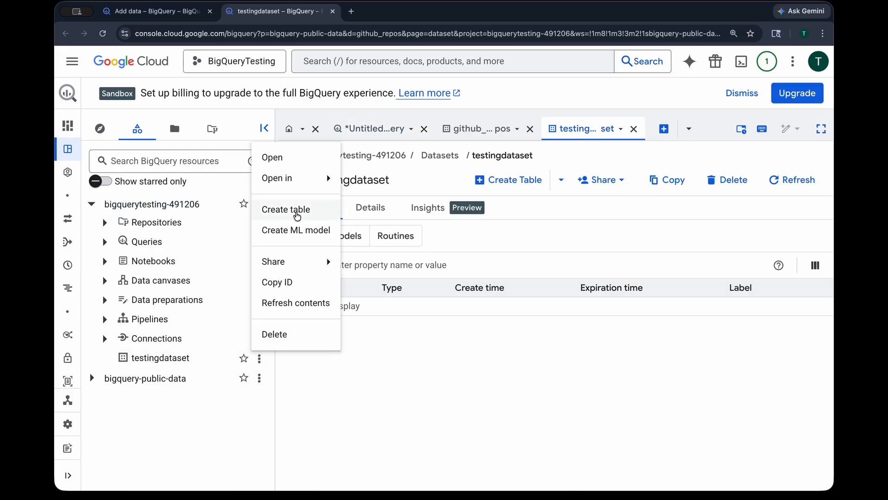
click(297, 216)
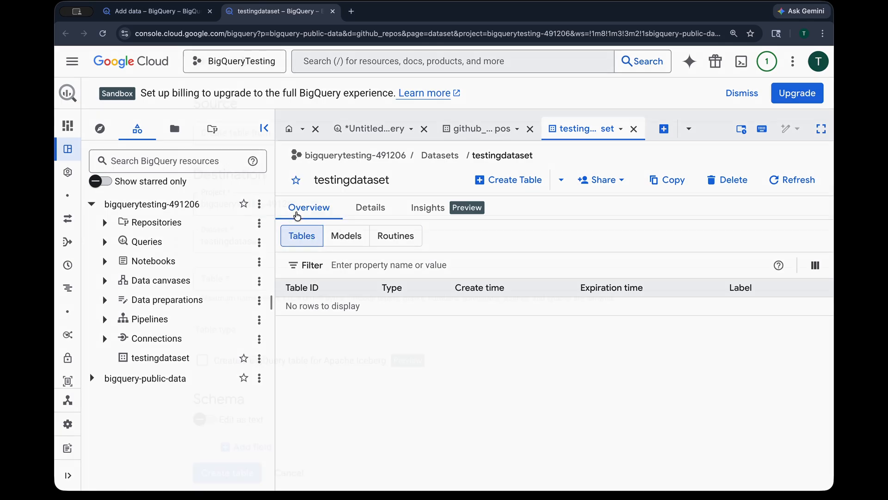
click(169, 132)
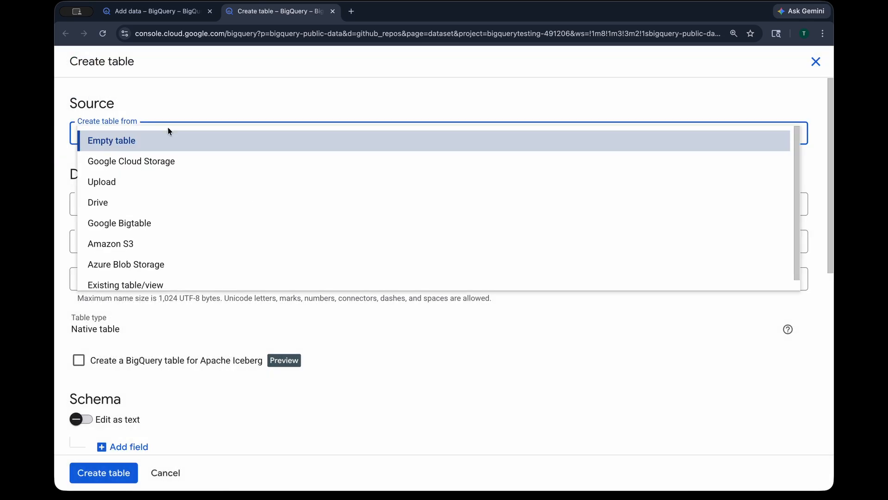
scroll(182, 185, up, 1)
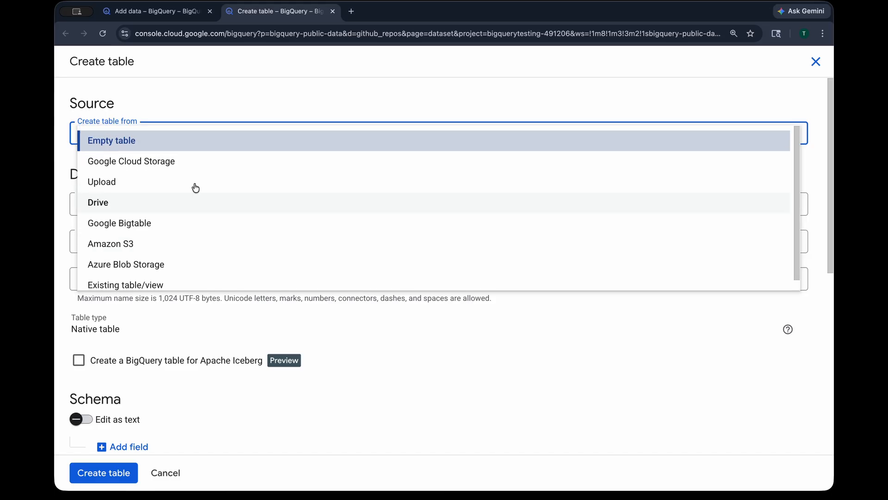
click(172, 142)
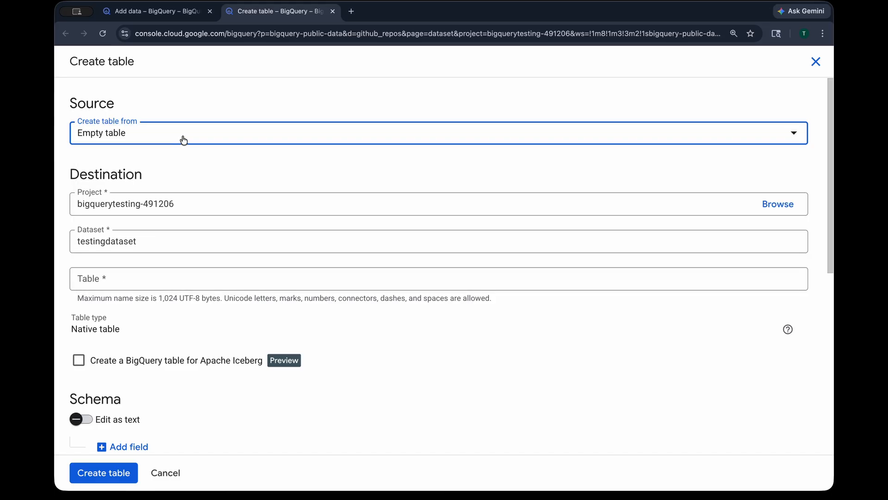
Preview the Google Cloud Storage, Upload and Existing table/view source options before returning to Empty table
click(184, 139)
click(168, 161)
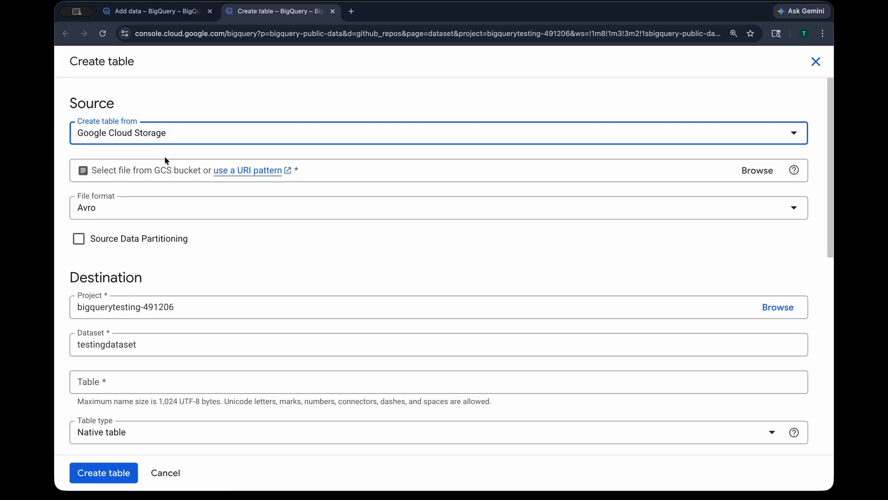
click(179, 139)
click(173, 182)
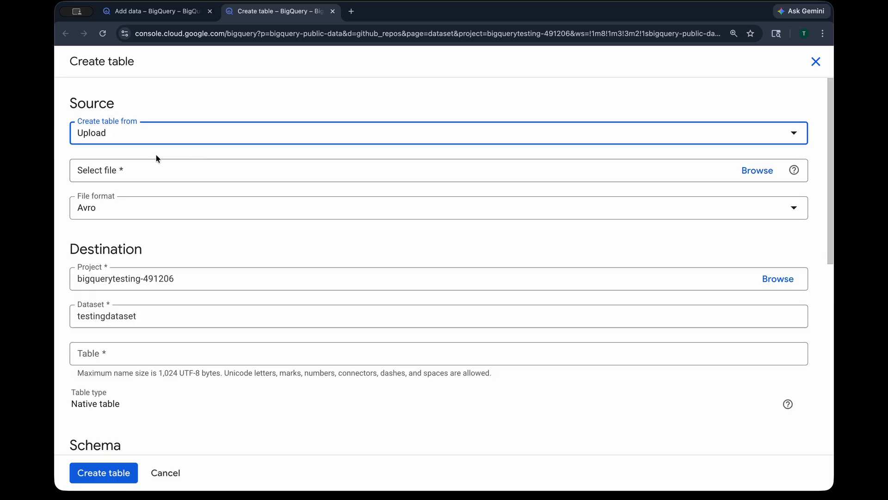
key(Escape)
key(Escape)
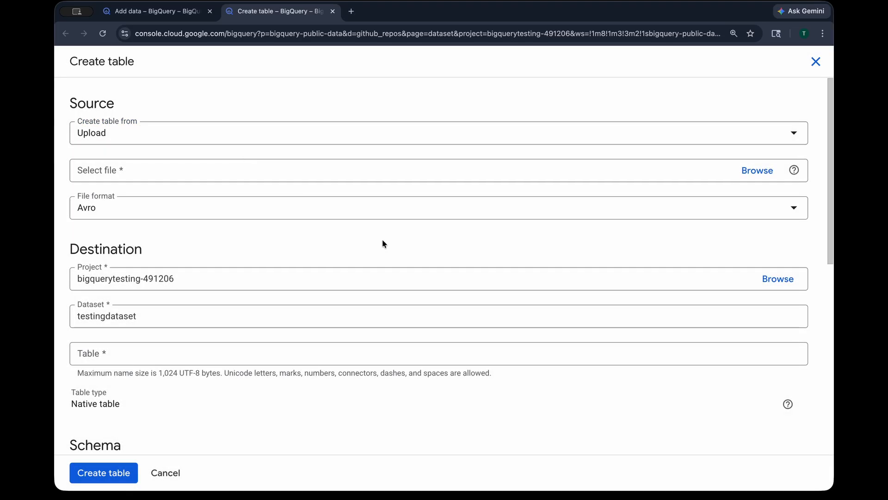
click(187, 129)
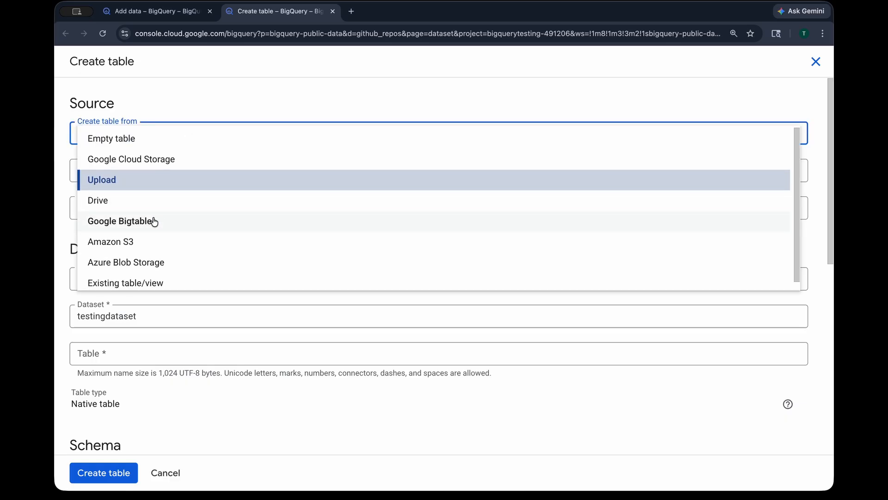
scroll(157, 246, down, 1)
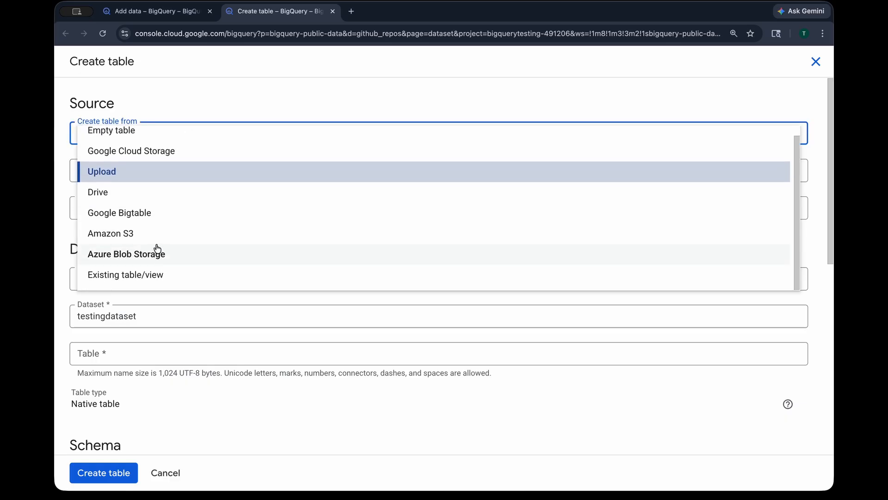
click(159, 275)
click(198, 138)
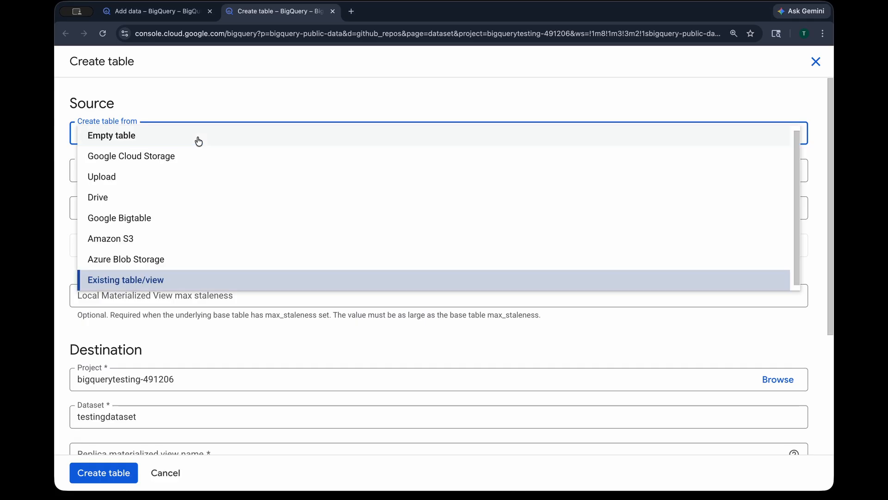
click(167, 141)
Switch the new table's source to Upload
click(129, 287)
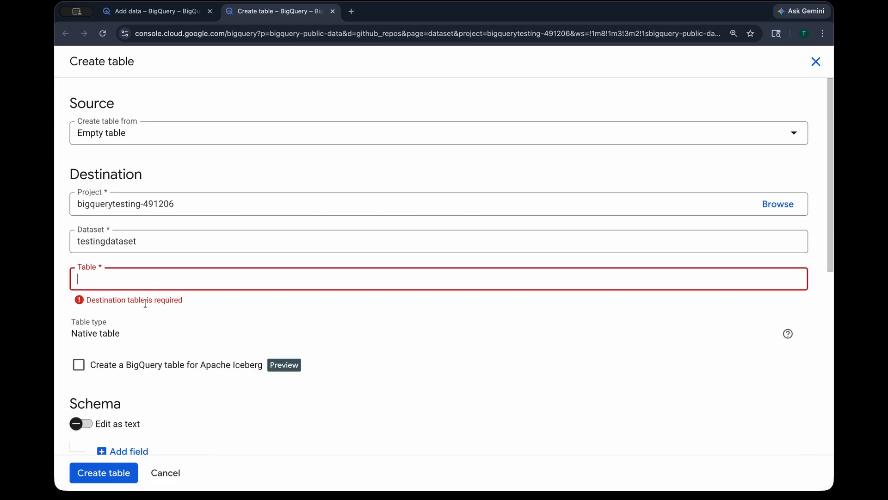
scroll(155, 304, down, 8)
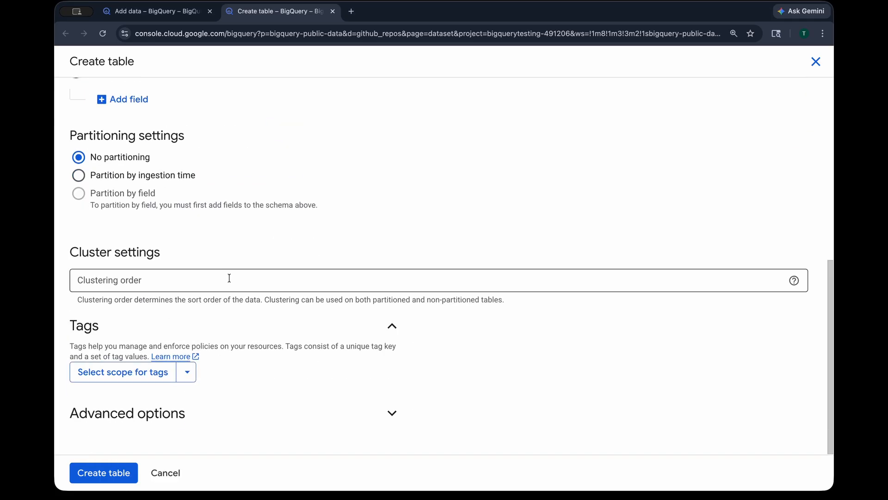
scroll(228, 277, up, 8)
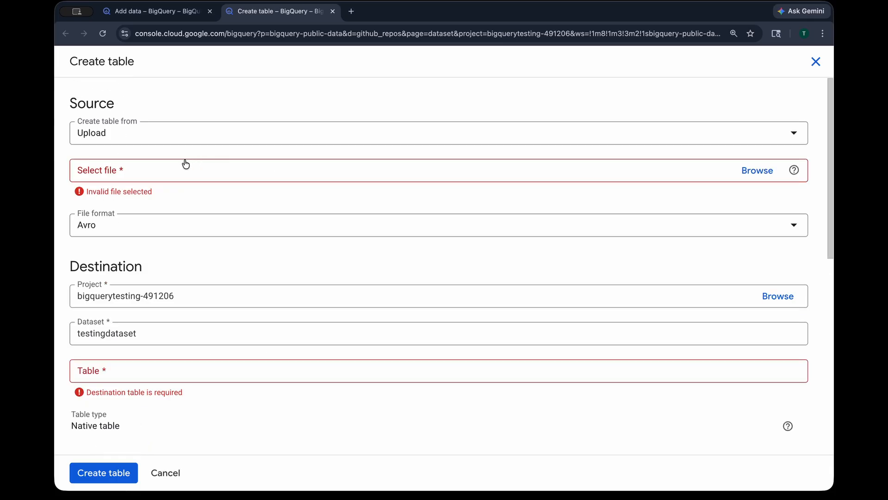
click(179, 134)
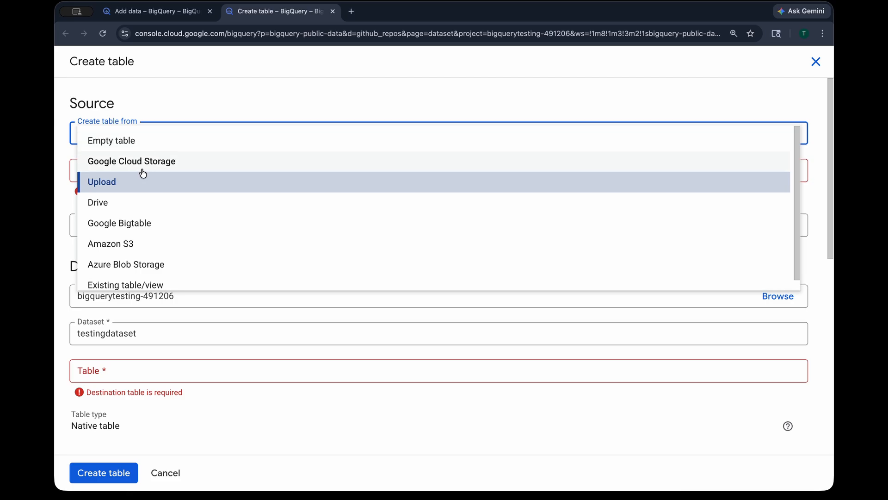
click(135, 176)
click(126, 134)
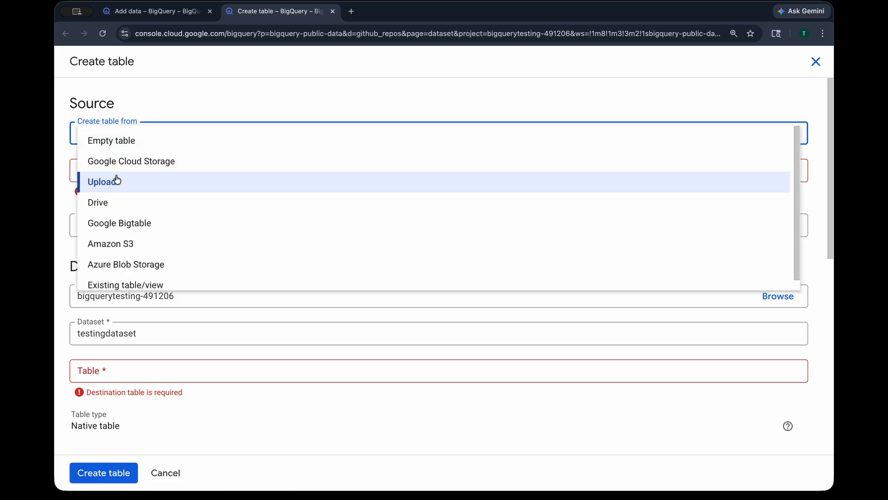
click(117, 180)
Browse the Desktop and select taxi_zone_lookup.csv as the file to upload
click(748, 171)
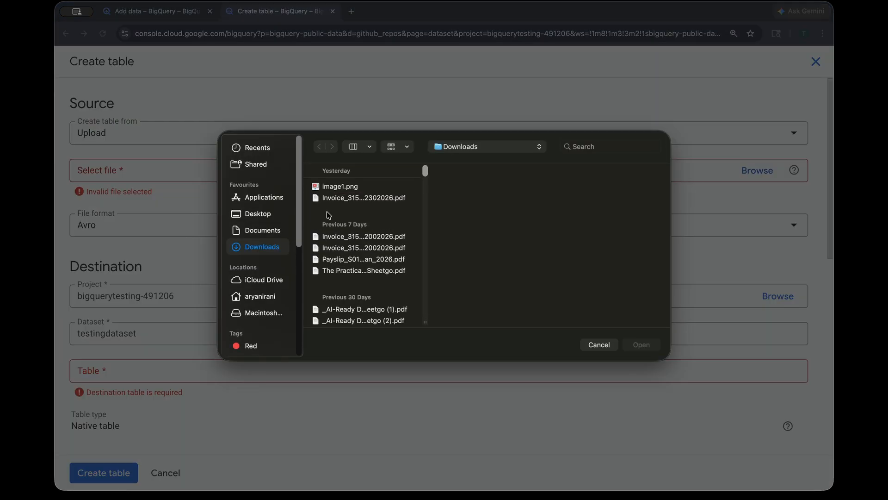
click(258, 213)
click(359, 211)
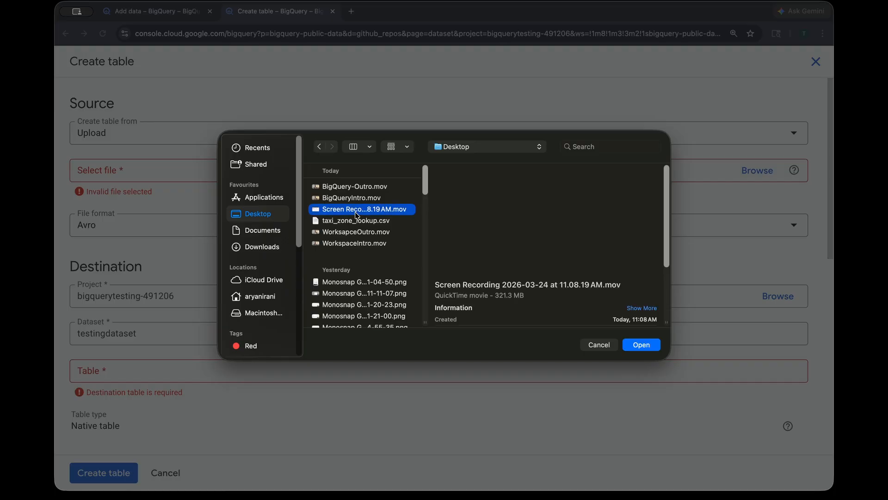
click(384, 220)
click(641, 343)
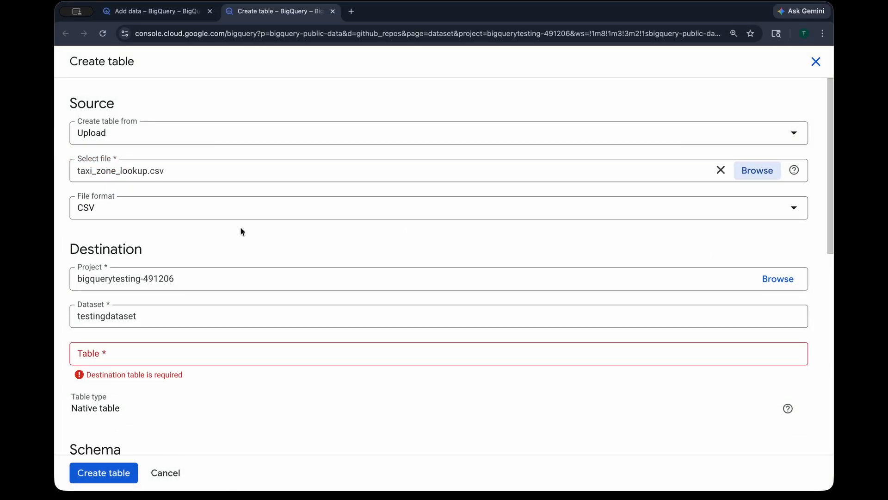
Name the destination table mytaxidata in testingdataset and enable schema auto-detection
click(145, 316)
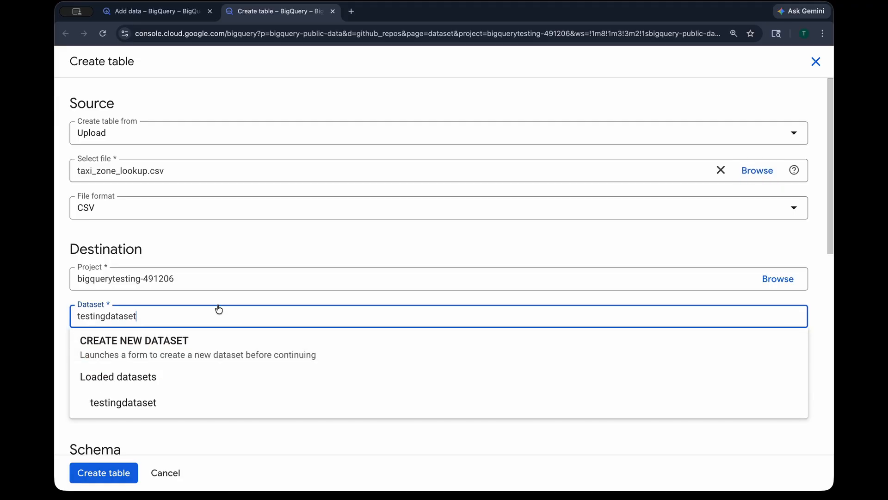
click(153, 353)
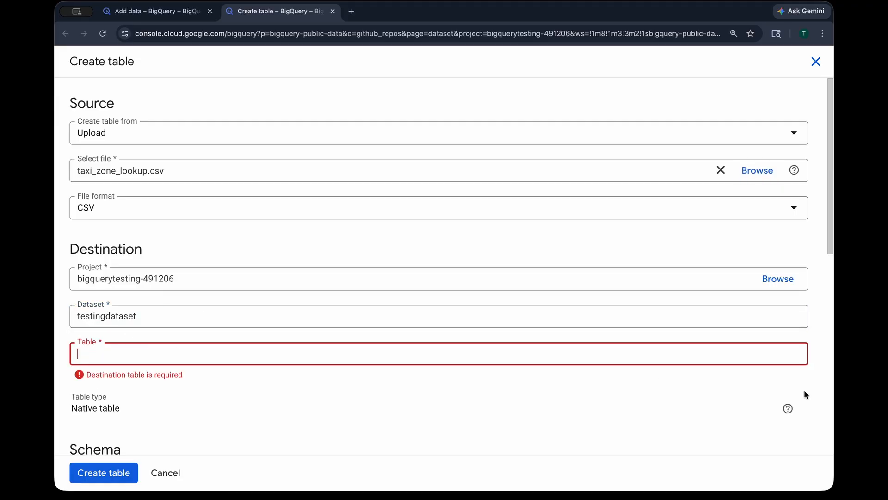
text(mytas)
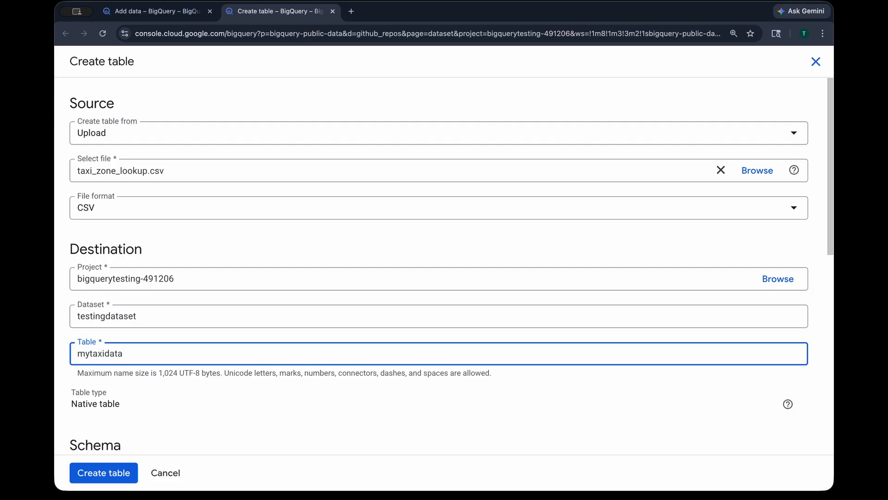
scroll(276, 395, down, 5)
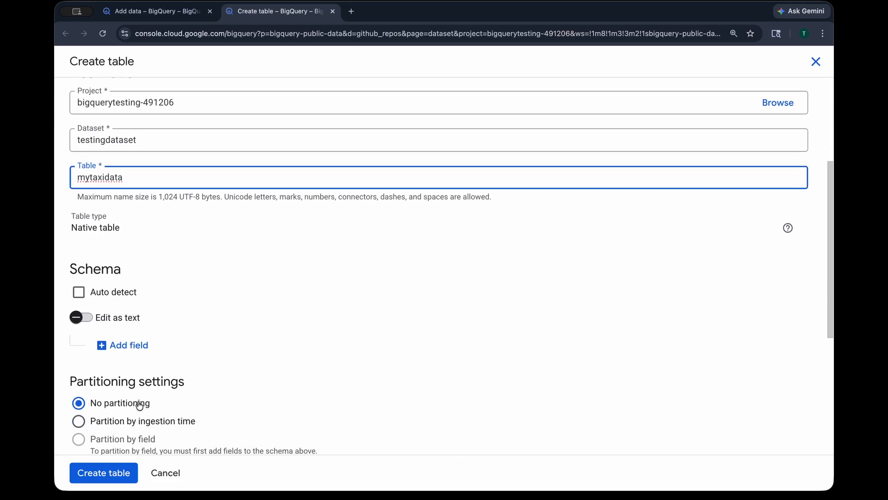
click(78, 273)
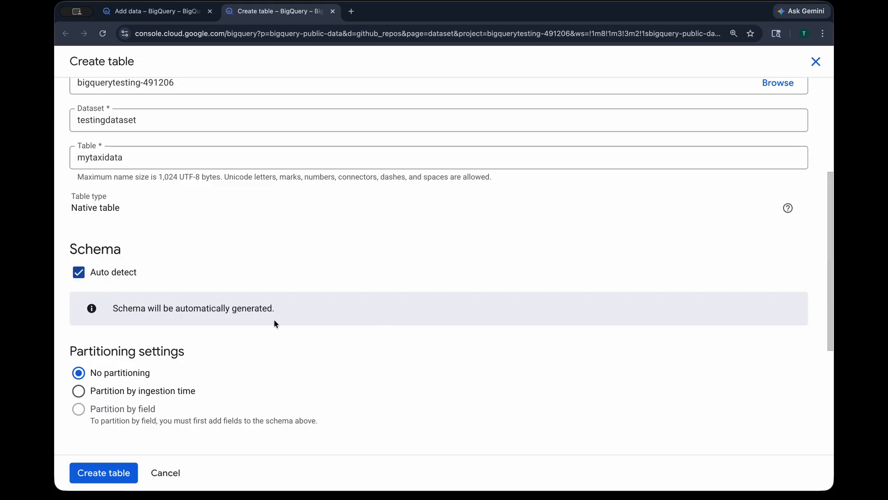
Review the remaining table settings and create the table
scroll(274, 323, up, 4)
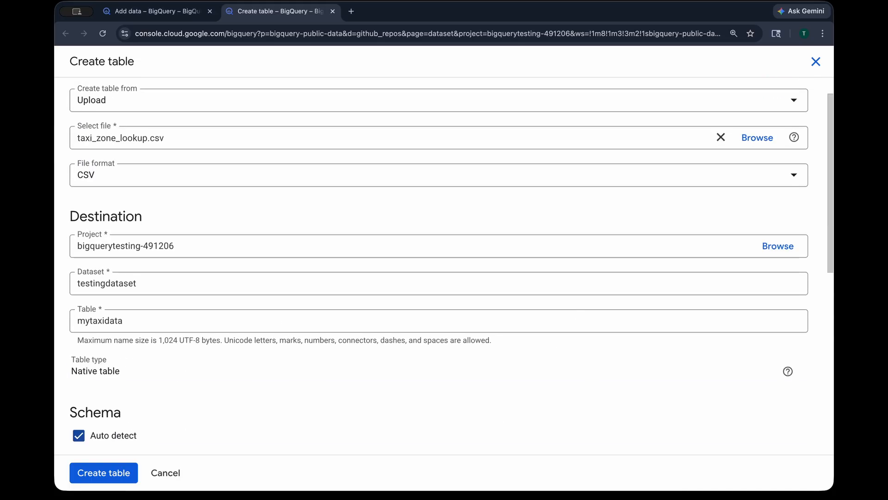
scroll(630, 414, down, 8)
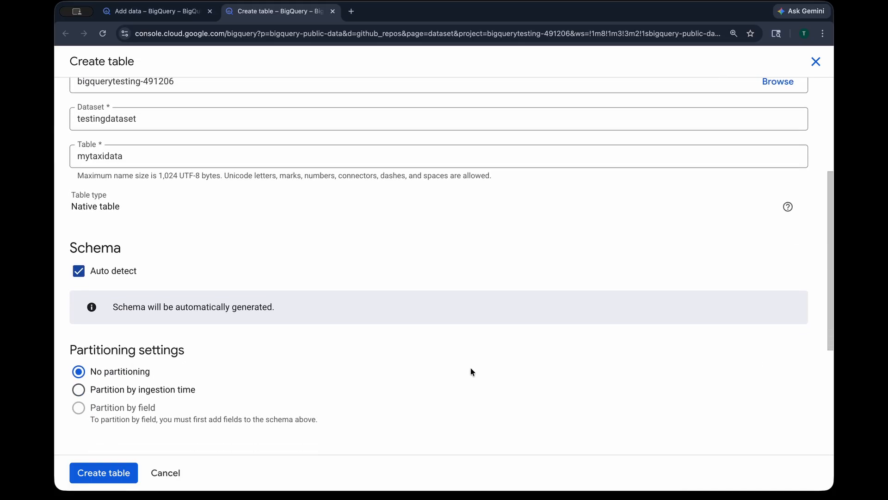
scroll(296, 348, down, 1)
click(760, 93)
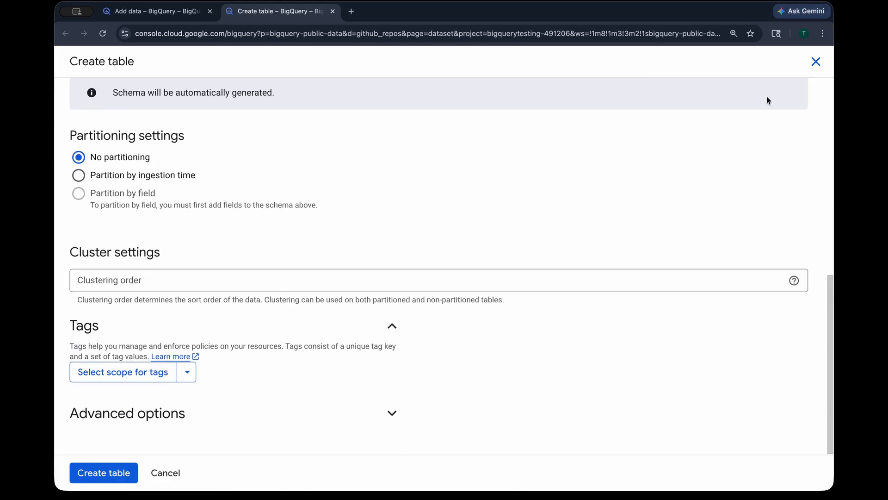
click(122, 472)
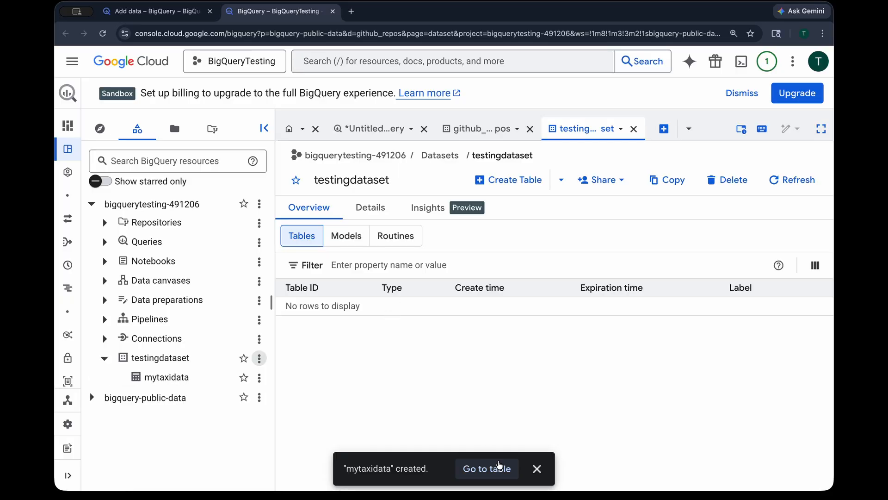
Open the new mytaxidata table and preview its rows
click(499, 464)
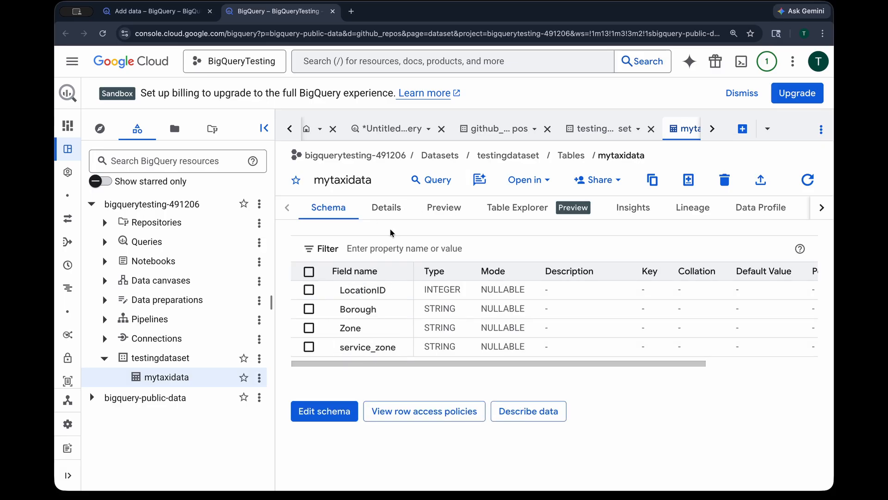
click(448, 214)
scroll(513, 284, down, 7)
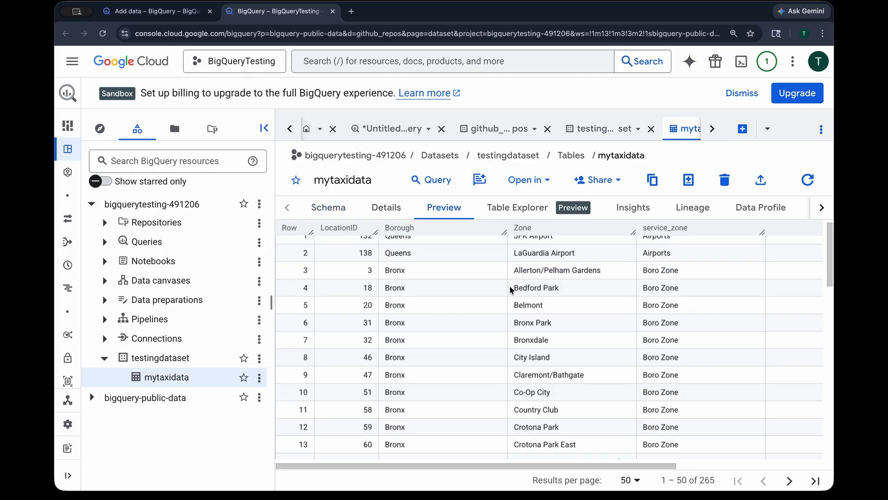
scroll(643, 332, down, 6)
scroll(643, 332, up, 12)
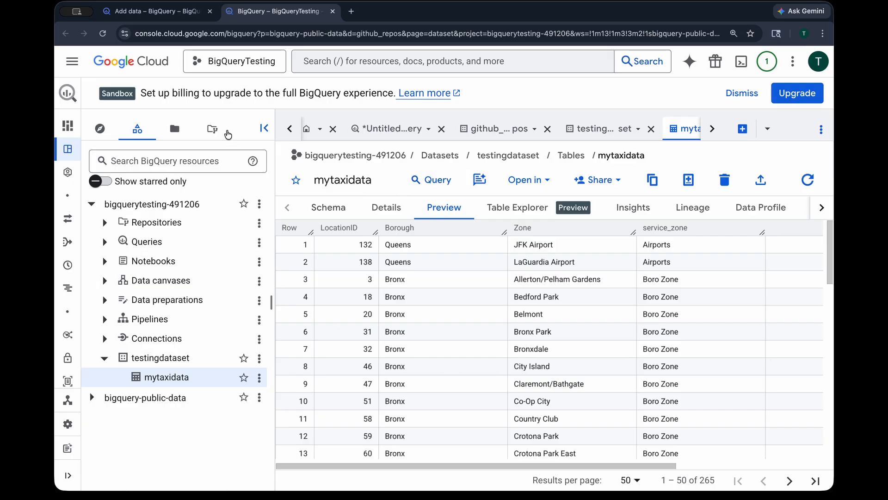
Start creating another table in testingdataset with Drive as the source
click(212, 129)
click(138, 131)
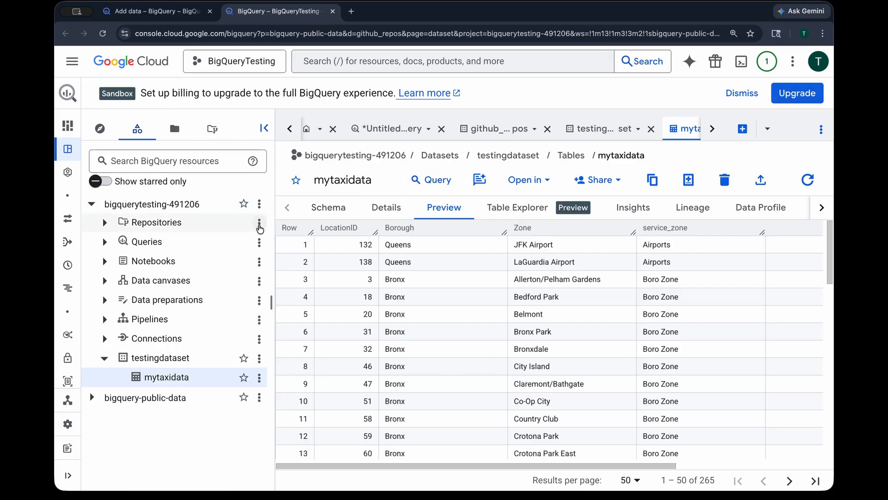
click(259, 359)
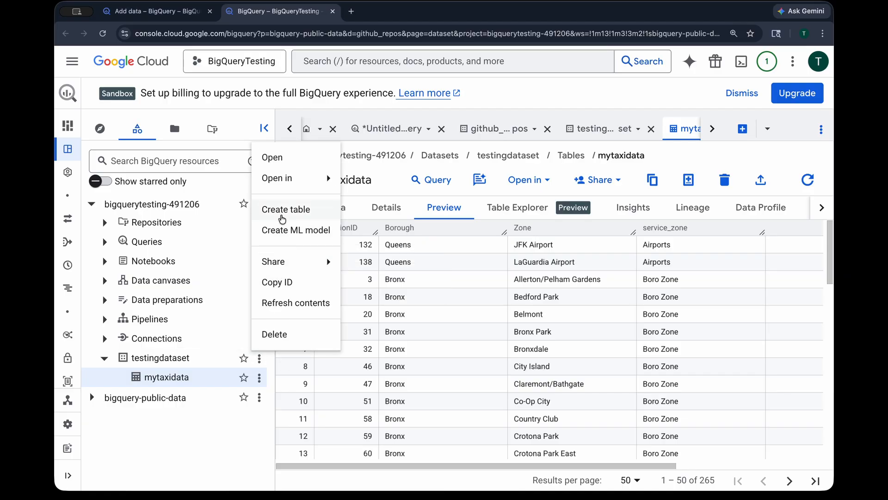
click(282, 214)
click(153, 138)
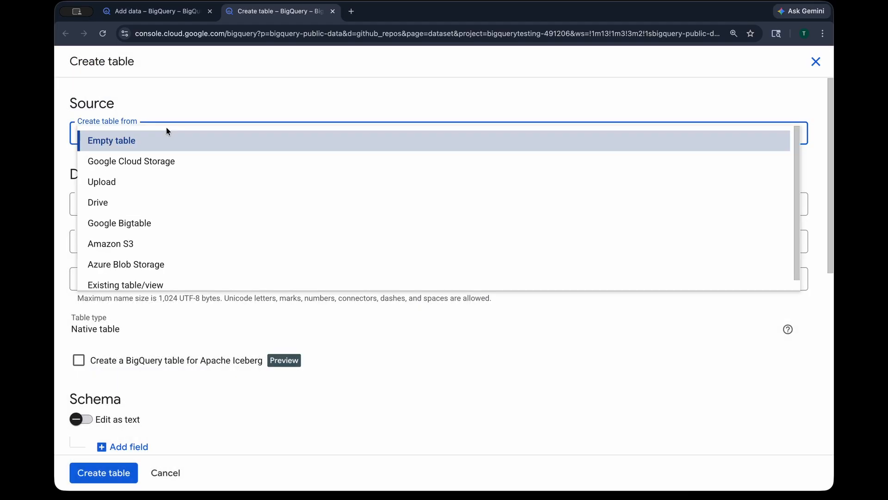
click(148, 209)
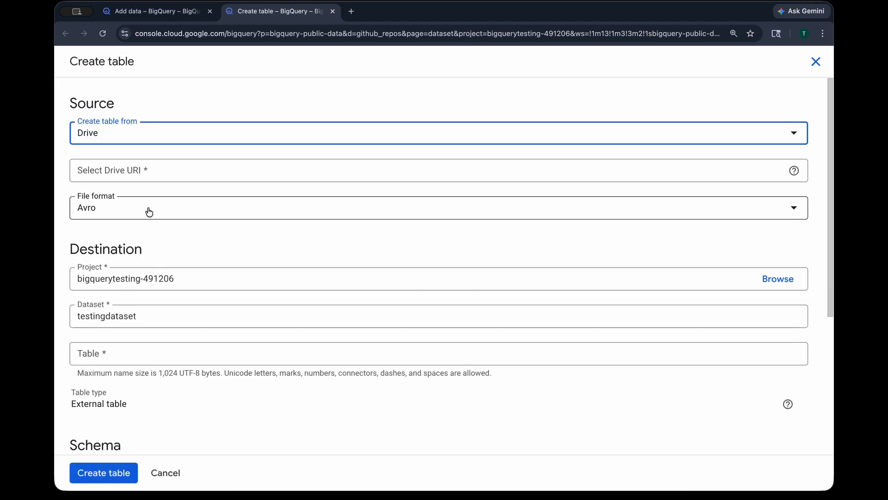
click(196, 169)
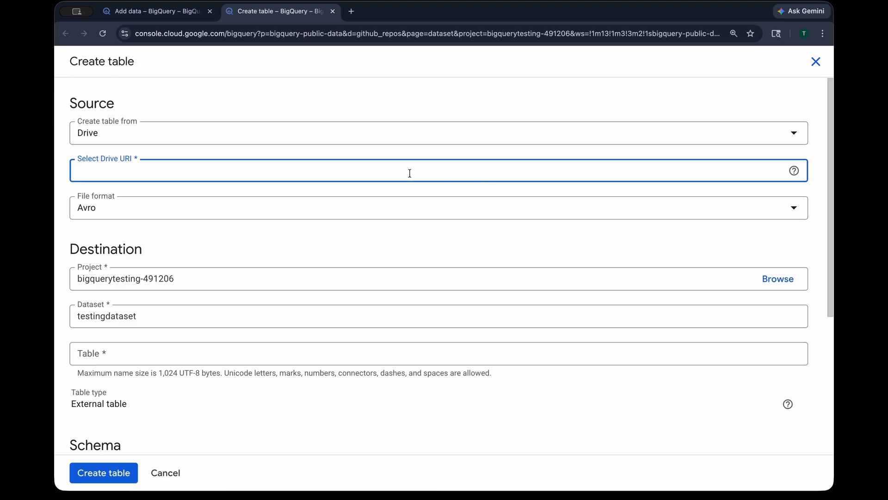
Switch the source to Google Cloud Storage, open its file browser, then quit the table creation
click(250, 138)
click(145, 162)
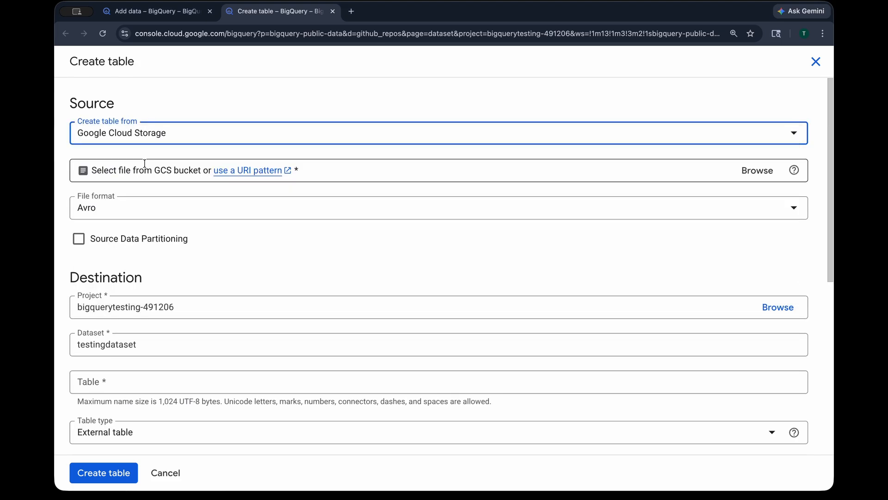
click(304, 165)
click(752, 171)
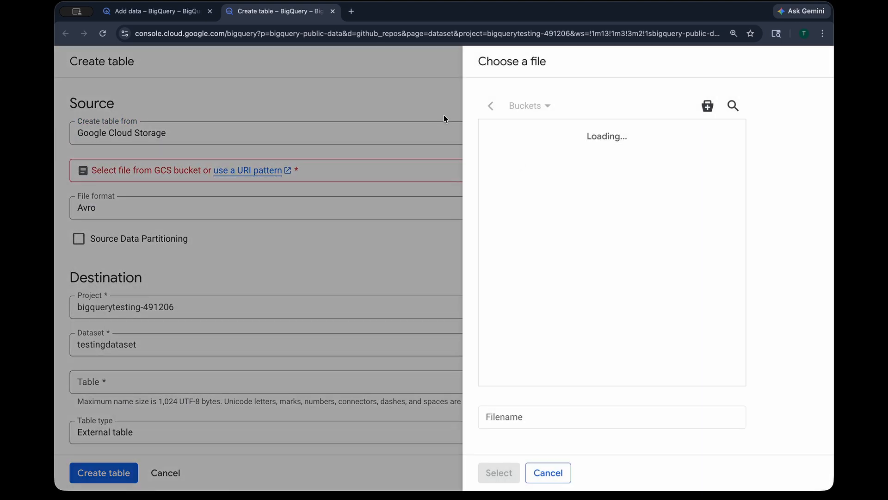
click(378, 192)
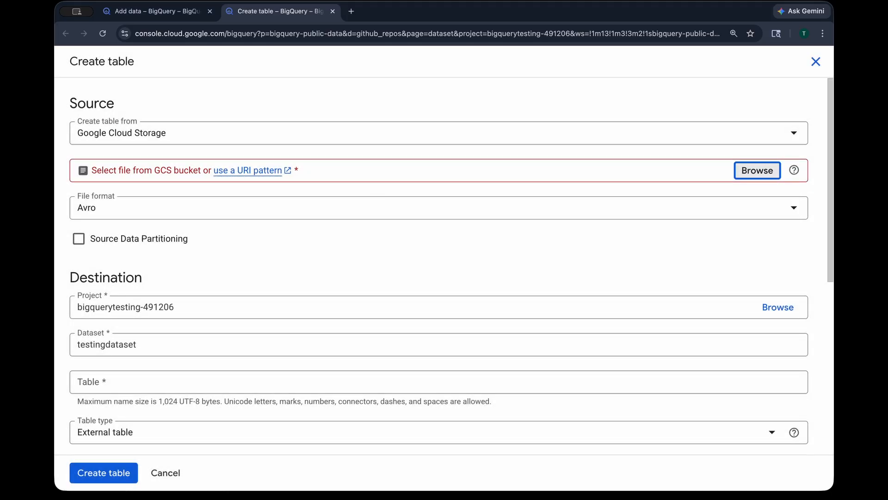
click(149, 83)
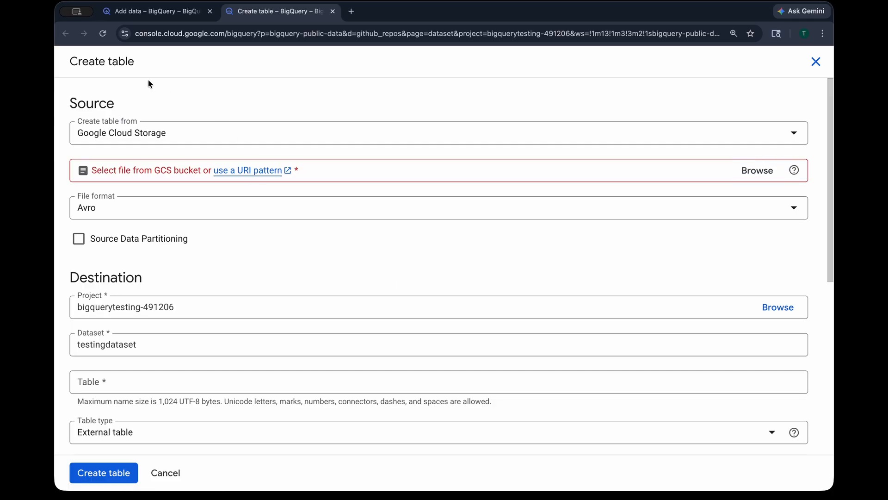
click(165, 473)
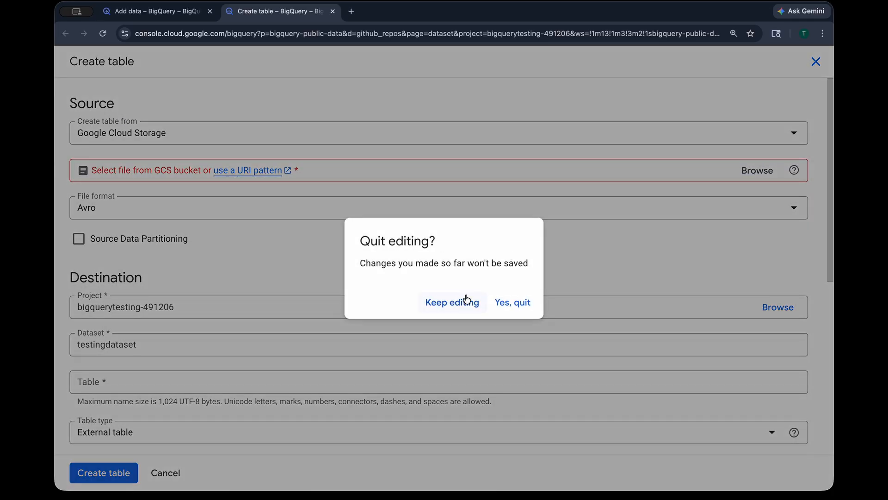
click(515, 302)
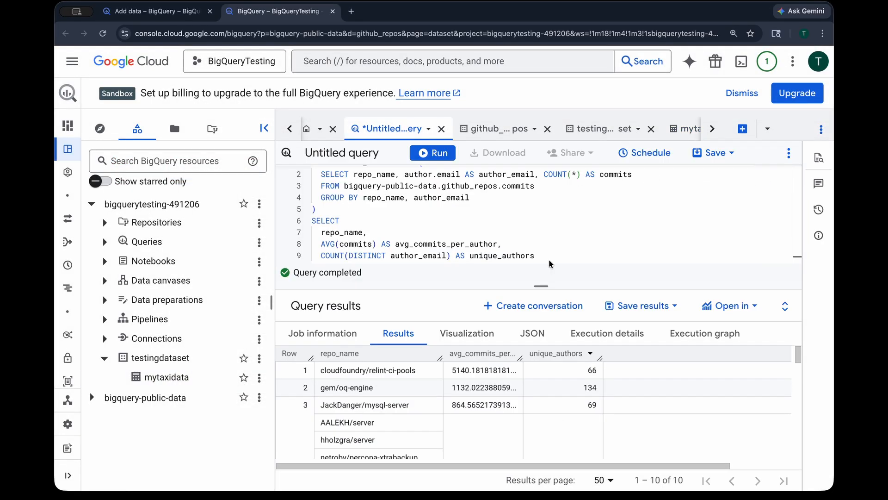
Open the query results in Looker Studio, acknowledging the data access review and allowing the consent request
drag(504, 286, 503, 248)
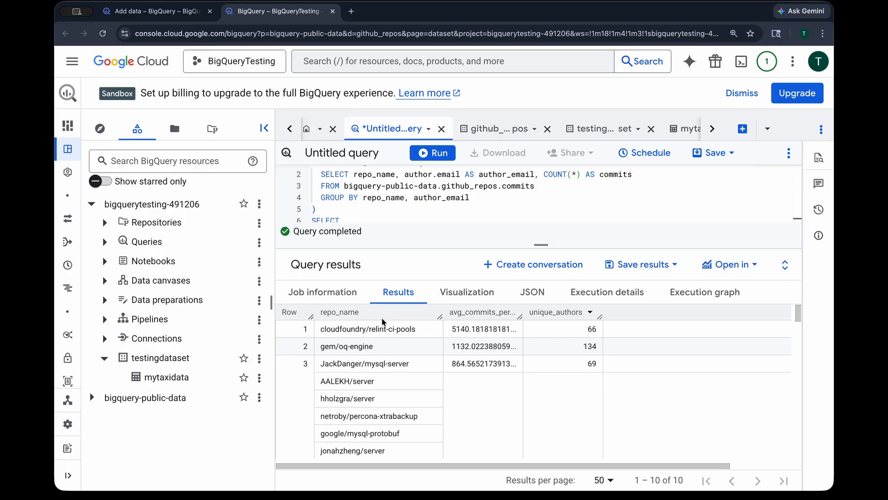
scroll(501, 206, up, 1)
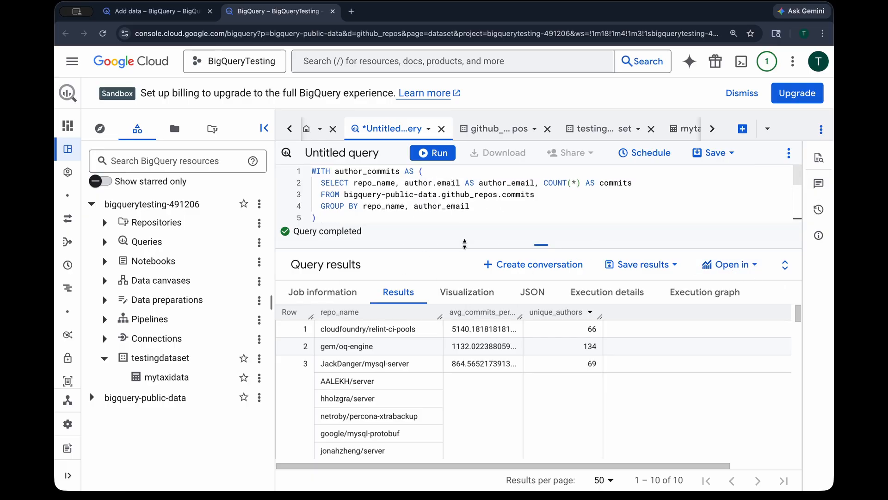
mouse_move(465, 245)
mouse_down()
mouse_move(465, 338)
mouse_move(463, 257)
mouse_up()
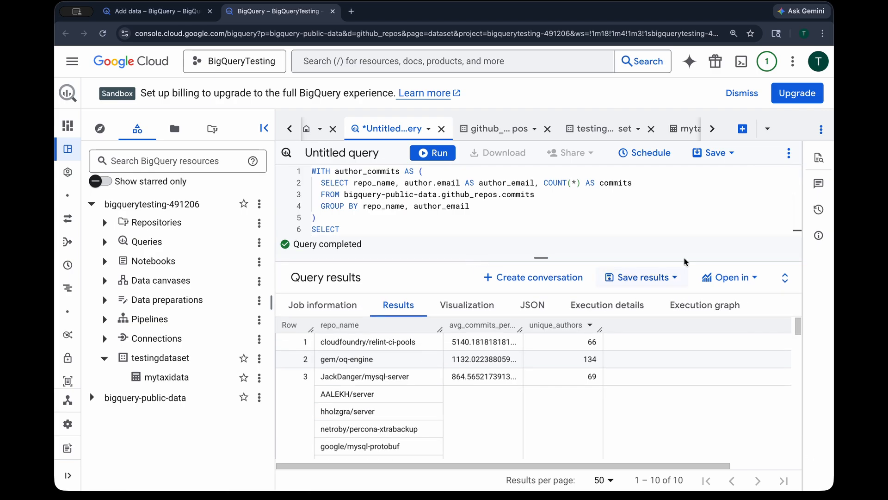
click(747, 283)
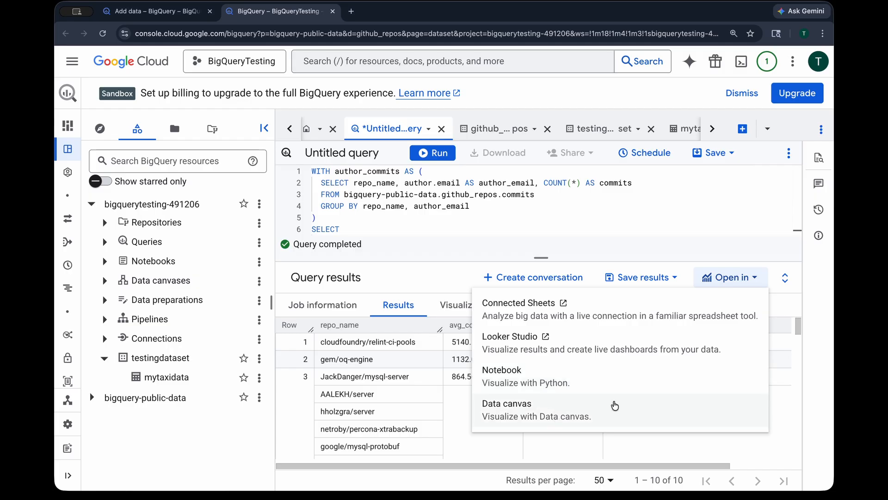
click(579, 338)
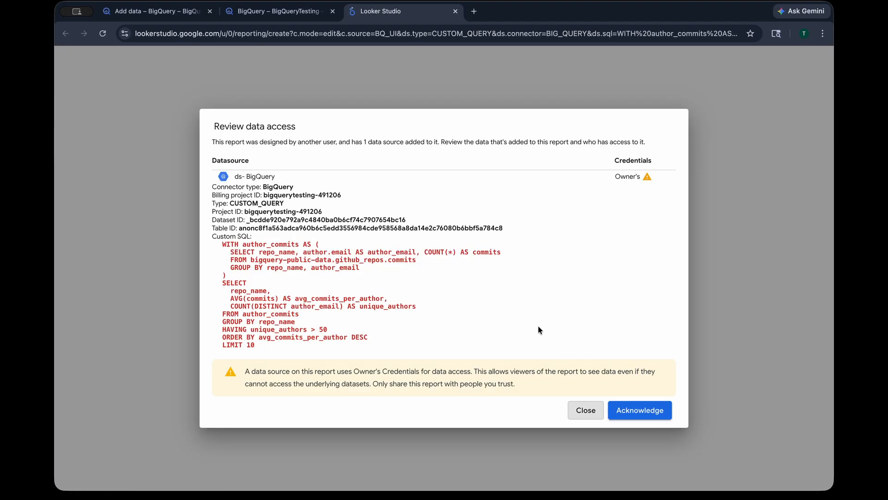
click(640, 411)
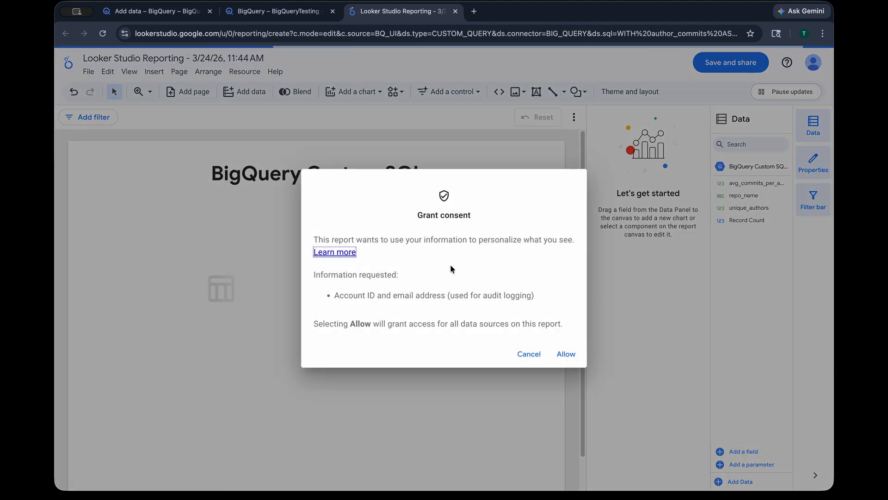
click(567, 353)
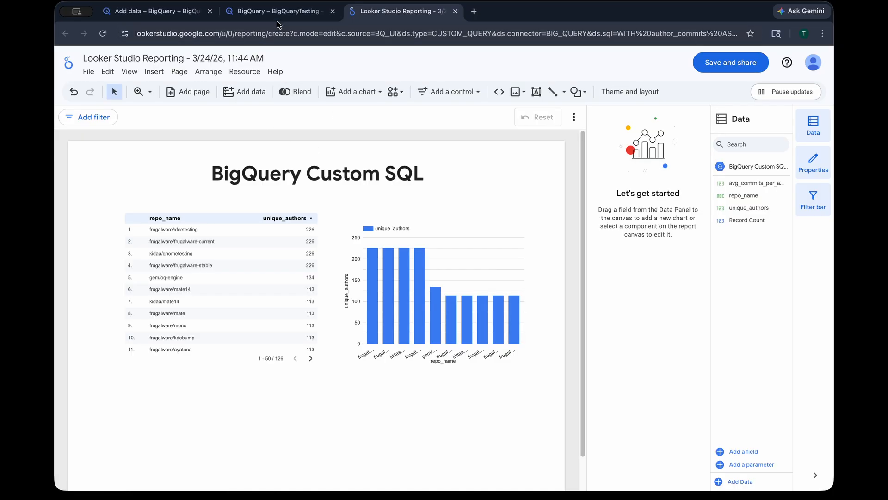
Open the same query results in Connected Sheets and dismiss the connection confirmation
click(310, 13)
click(737, 276)
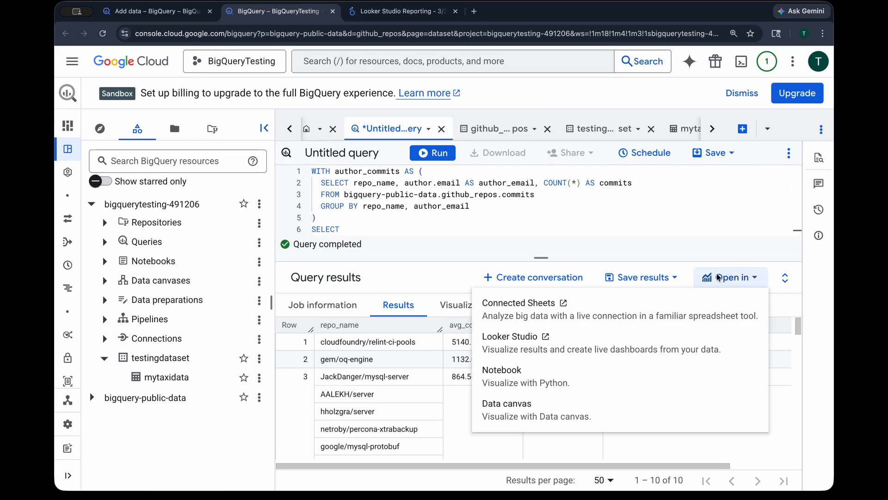
click(507, 307)
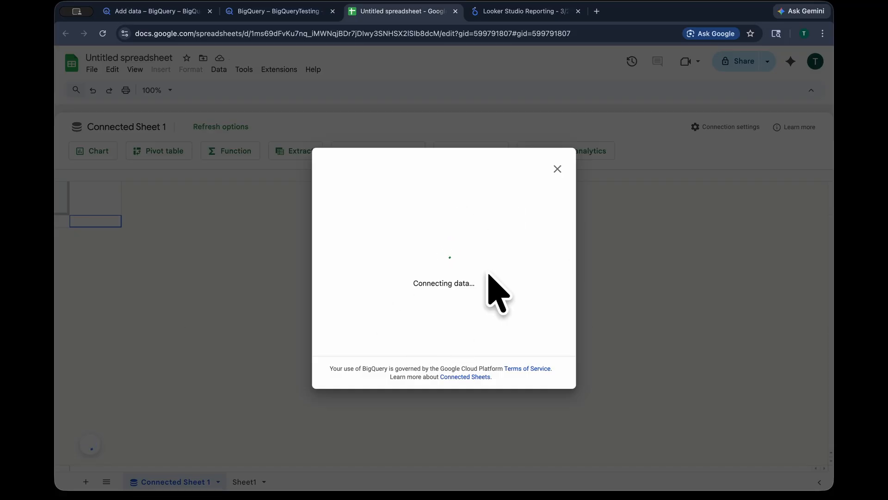
click(285, 11)
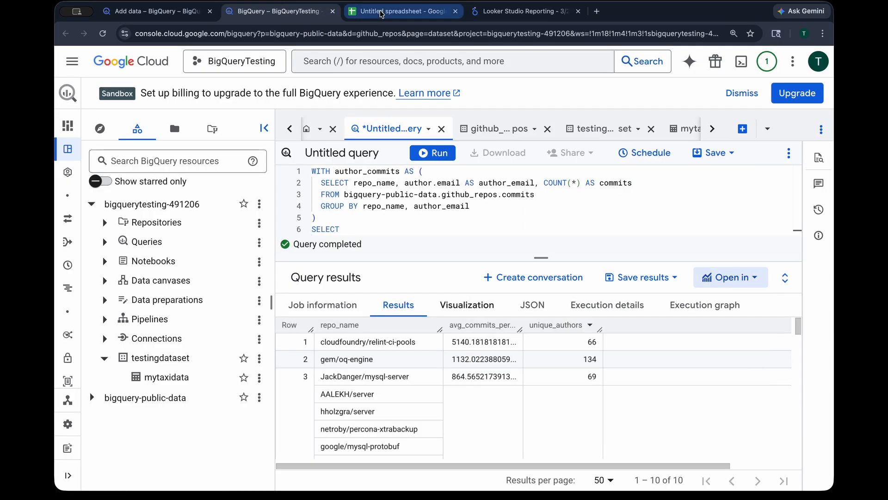
click(381, 14)
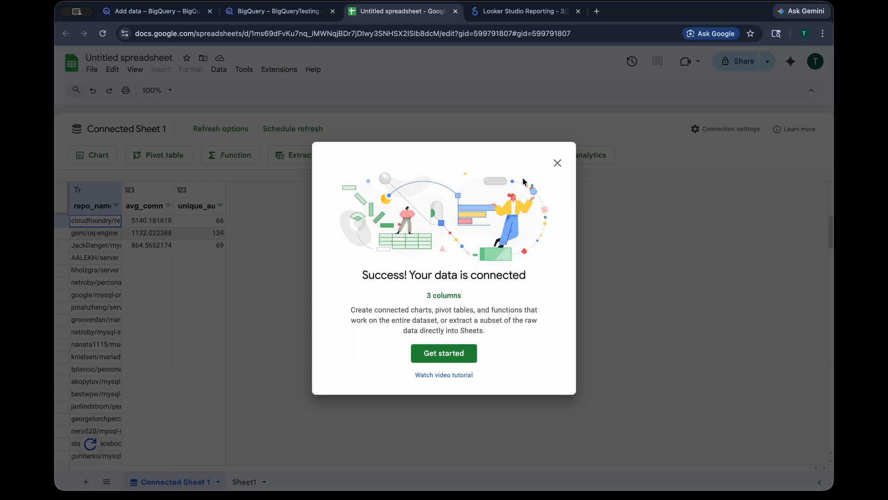
click(558, 164)
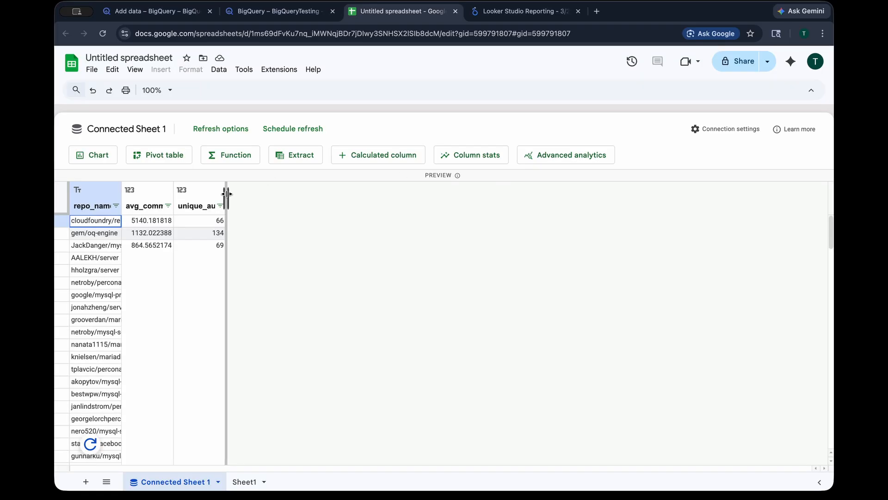
Widen the avg_commits_per_author and unique_authors columns in the connected sheet
drag(225, 192, 323, 192)
drag(175, 190, 226, 191)
right_click(175, 191)
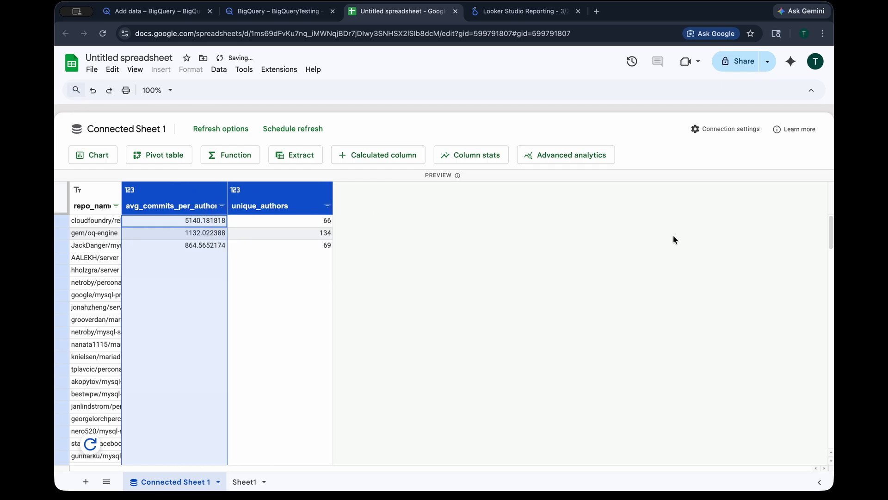
Return to the query tab and review the options for opening the query results elsewhere
click(253, 6)
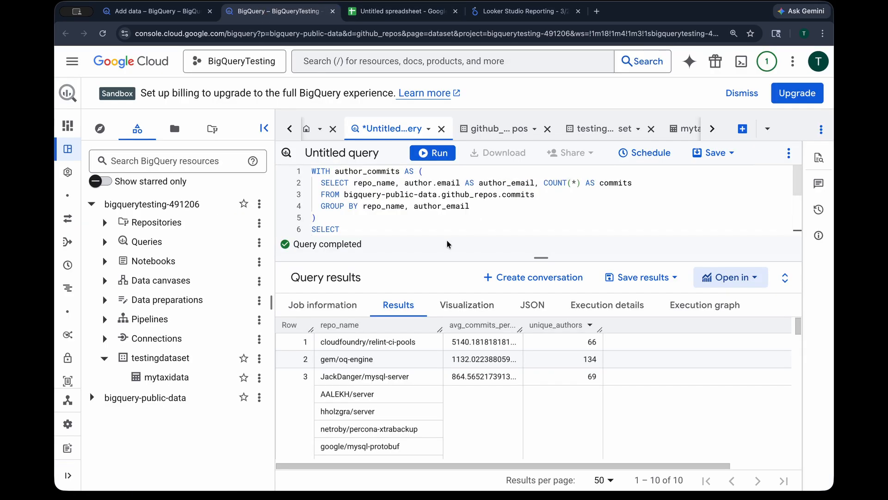
click(484, 131)
click(394, 128)
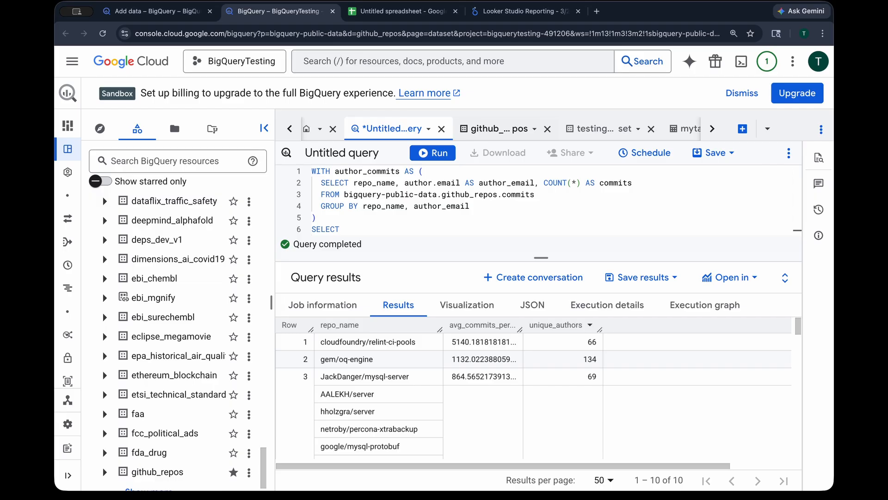
click(725, 277)
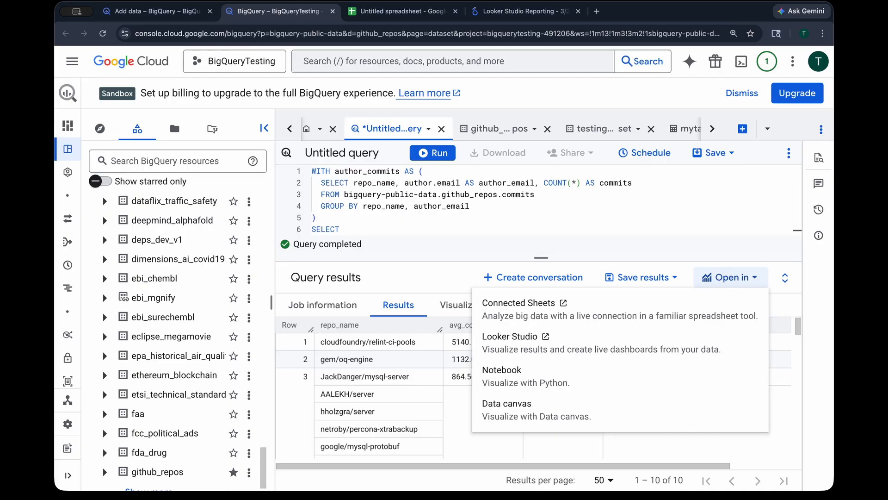
click(587, 219)
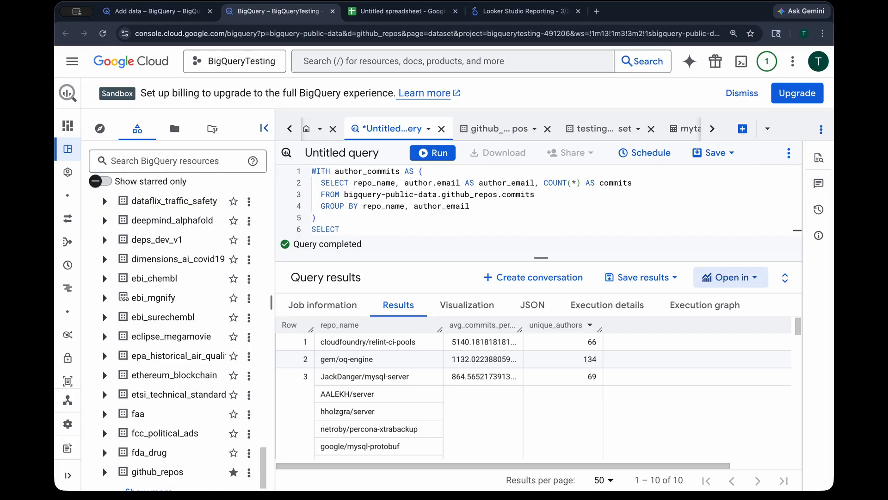
click(597, 208)
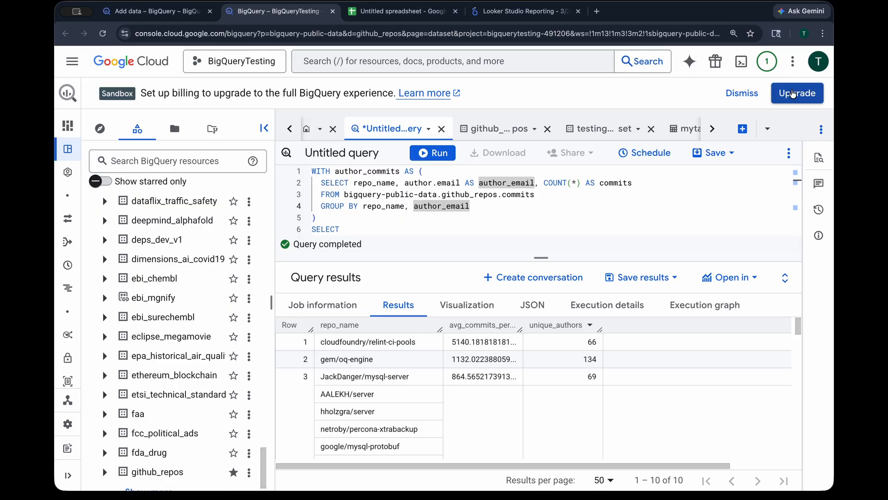
click(792, 93)
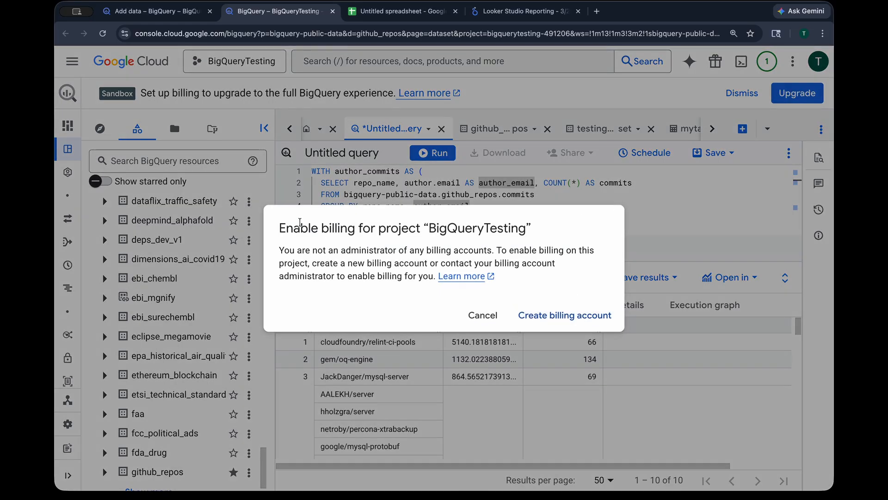
drag(278, 222, 542, 276)
click(542, 277)
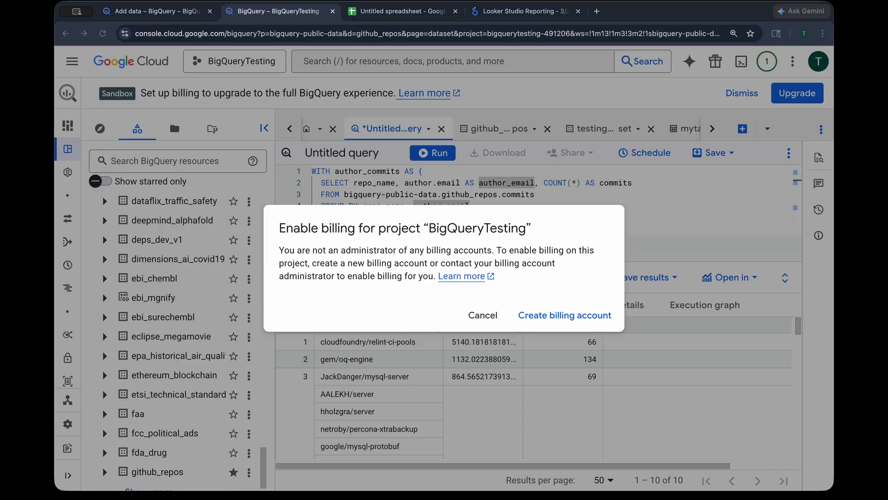
click(477, 320)
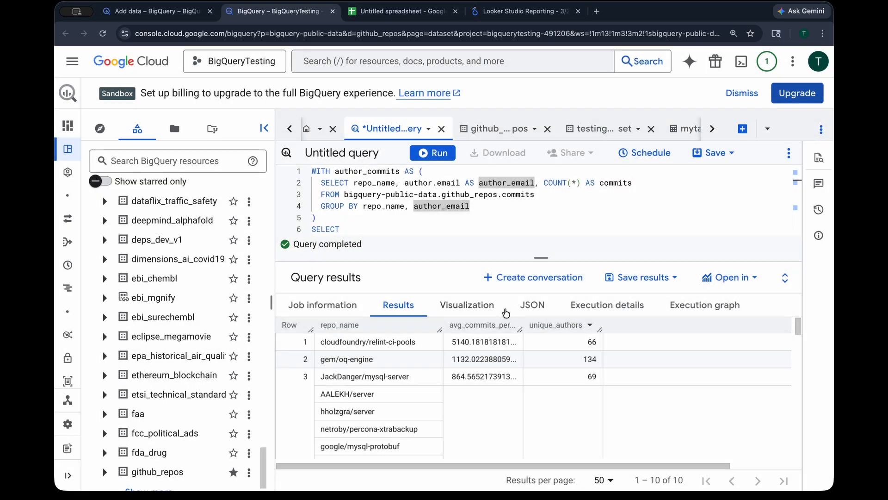
Reset the explorer to the project tree and view the action options for testingdataset
scroll(189, 329, down, 1)
click(141, 133)
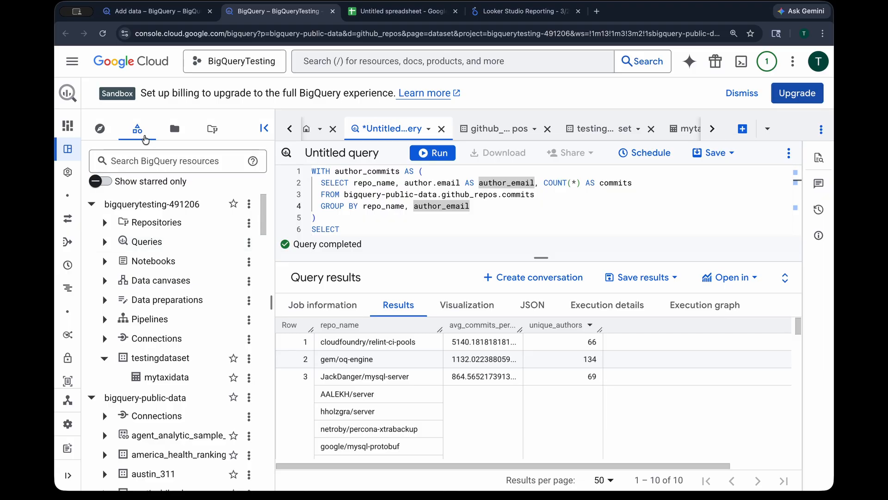
click(249, 358)
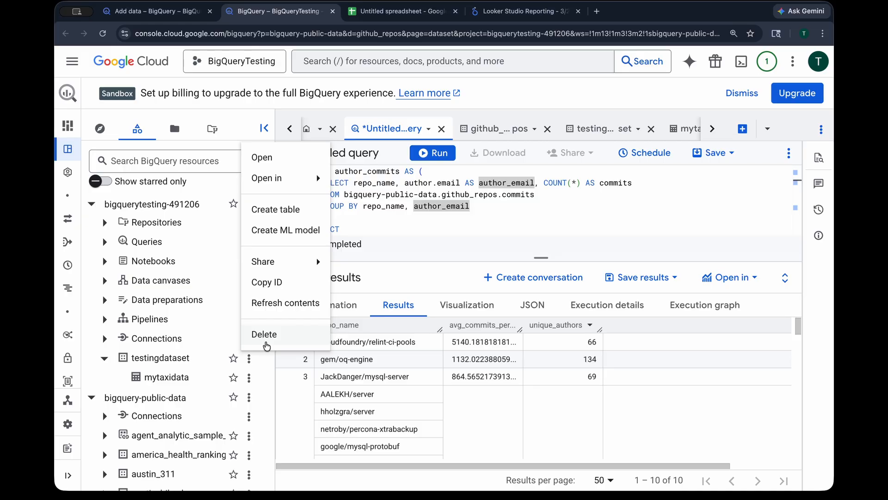
Open the project selector to review available projects, then close it
click(224, 59)
click(225, 59)
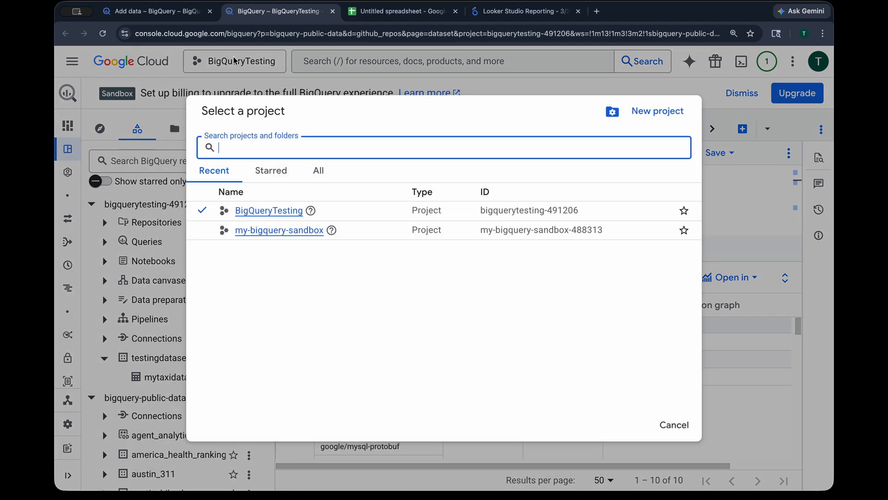
click(694, 76)
Open the project settings page
click(793, 61)
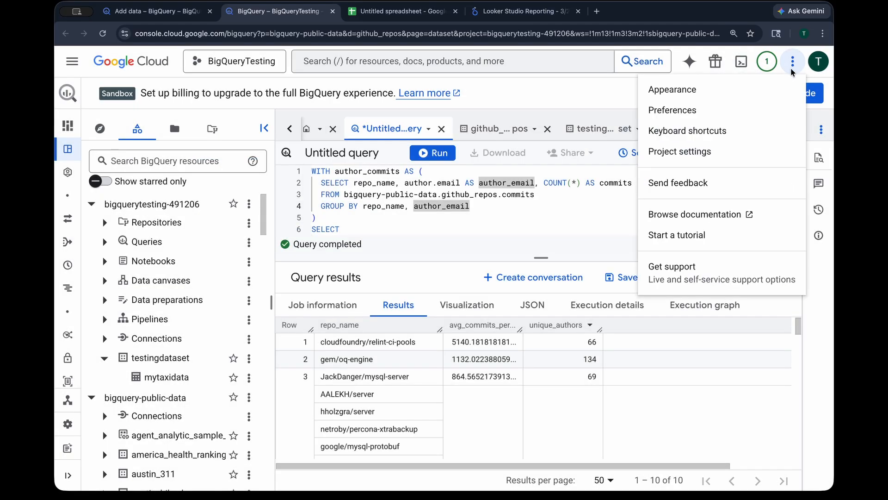
click(701, 156)
click(550, 302)
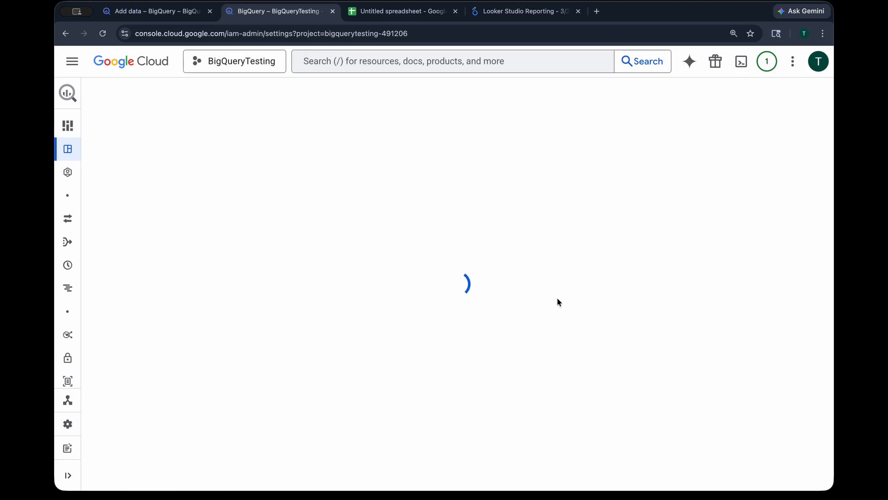